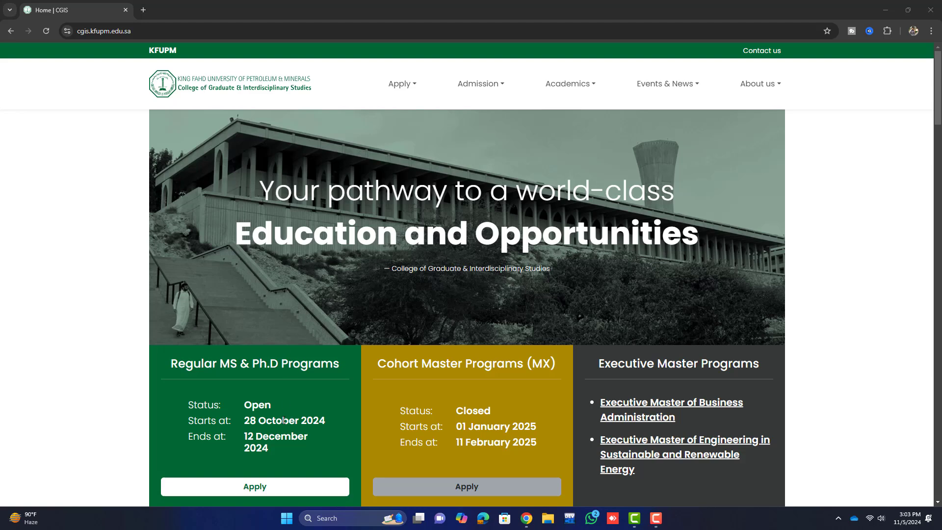
- Review the admission announcement and its 12 December closing date, then start the Regular MS & Ph.D application
click(246, 424)
drag(322, 417, 327, 418)
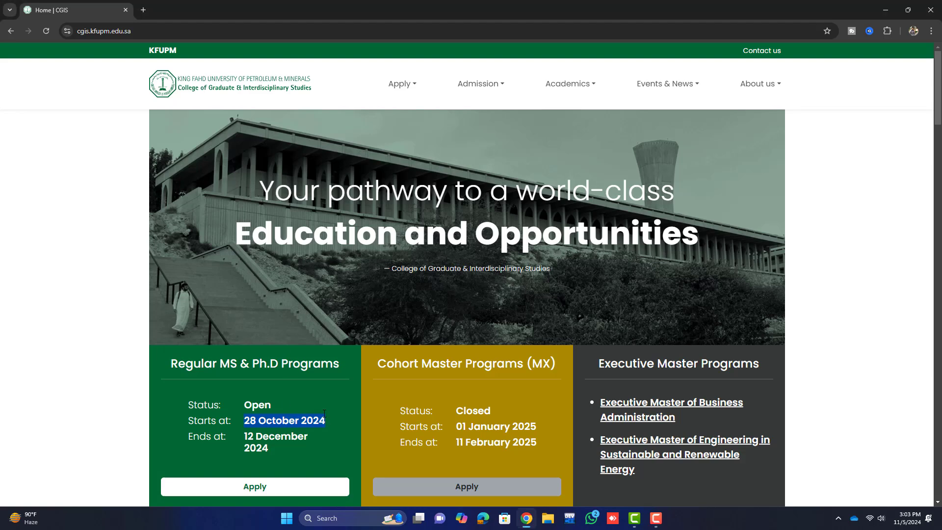
scroll(240, 307, down, 3)
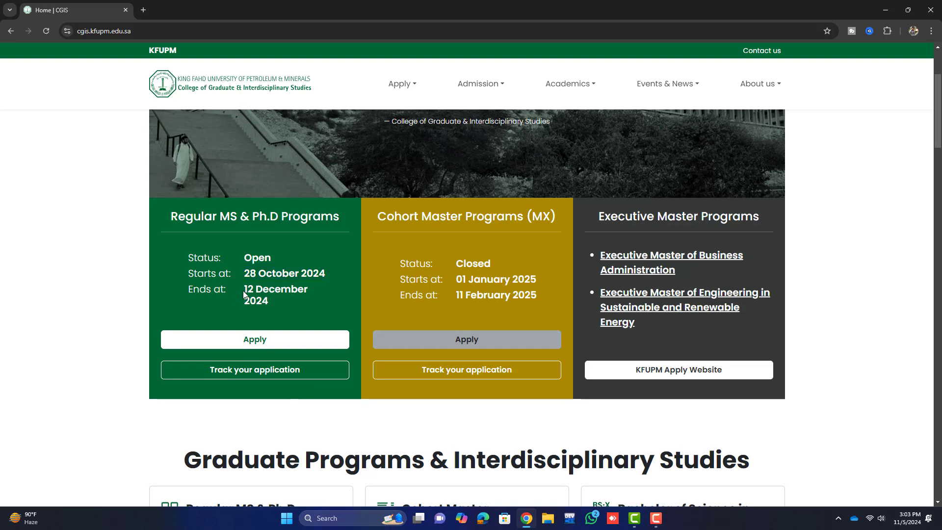
drag(244, 289, 309, 291)
scroll(269, 280, up, 3)
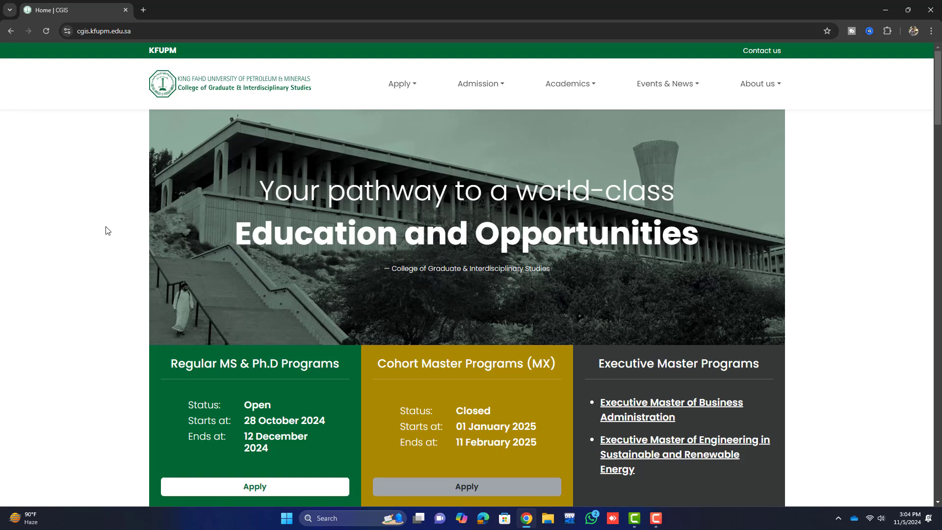
scroll(108, 231, down, 2)
scroll(112, 231, down, 2)
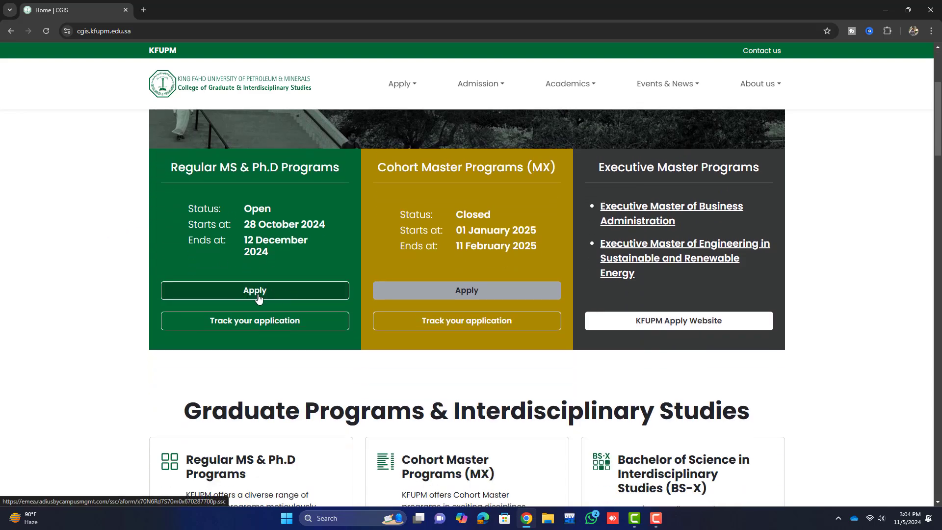
click(259, 299)
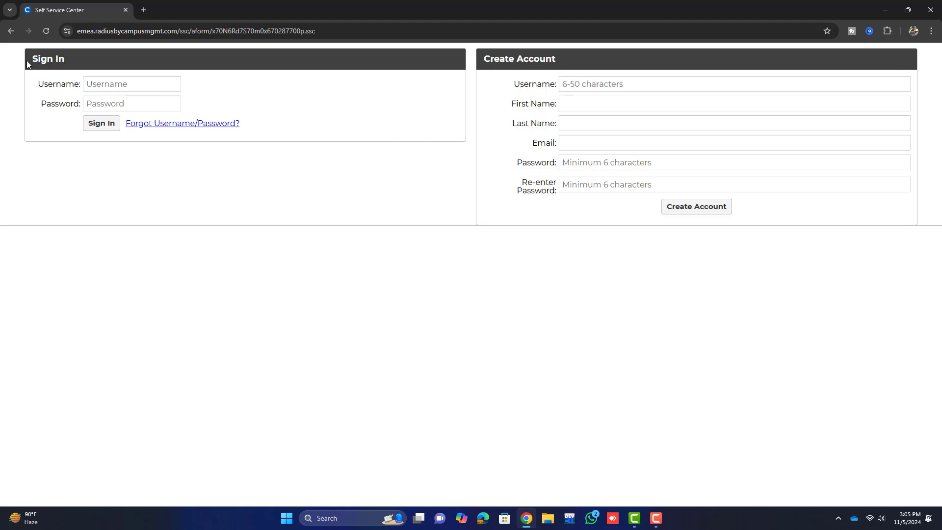
- Fill in the Create Account form with username, first and last name, email and password, and create the account
click(130, 81)
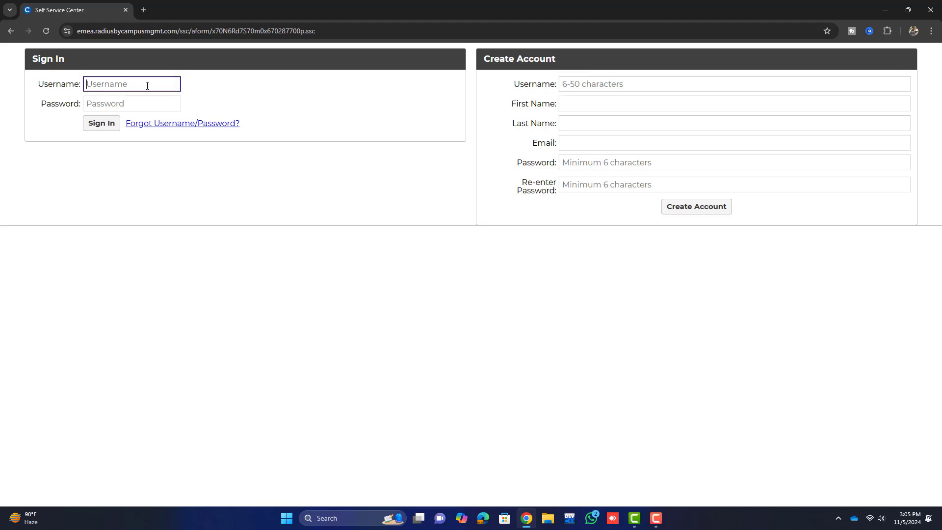
click(614, 85)
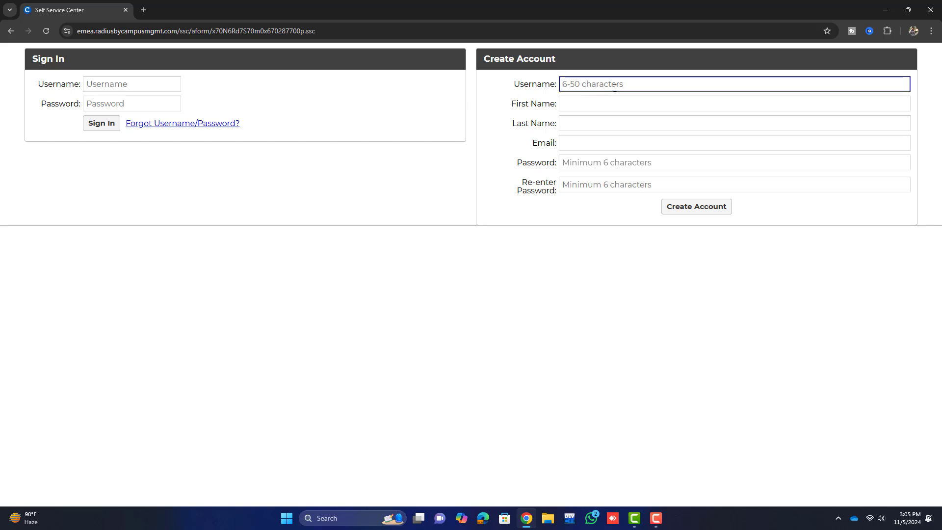
text(ghula)
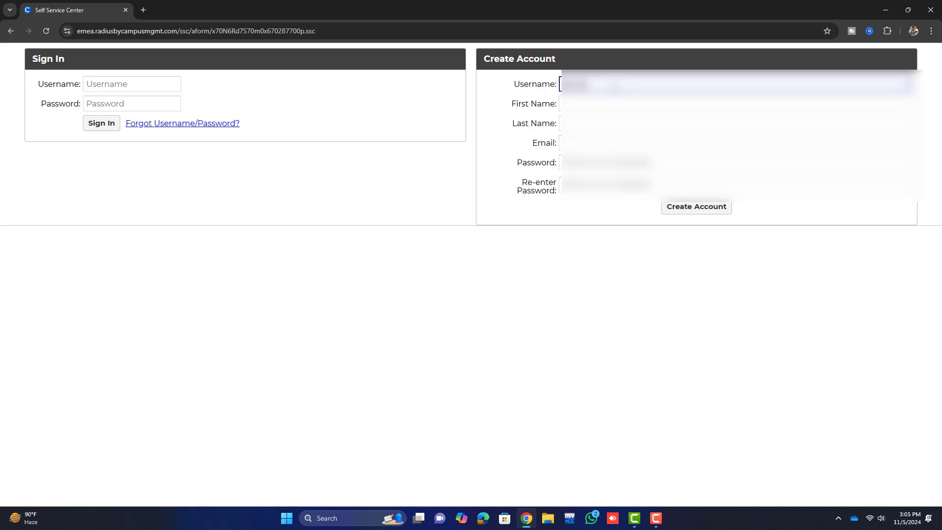
text(m muh)
key(Tab)
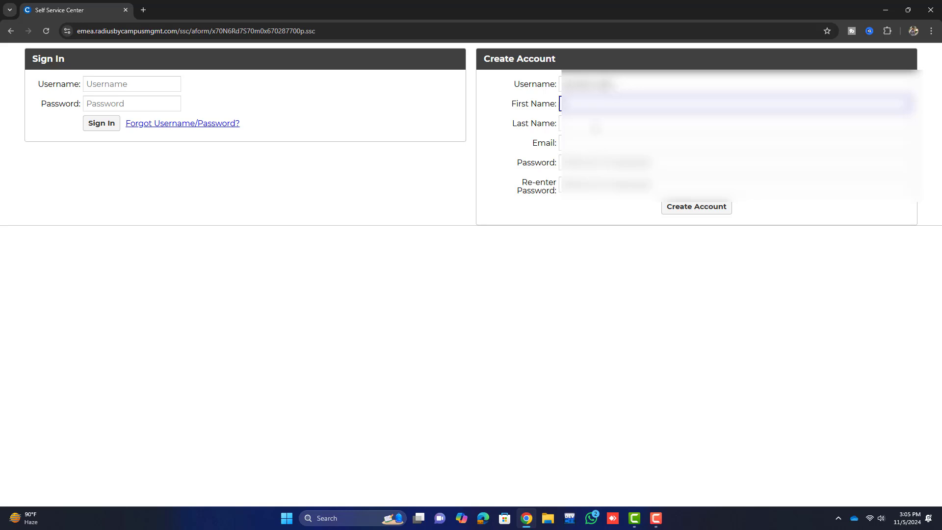
key(Tab)
key(Tab)
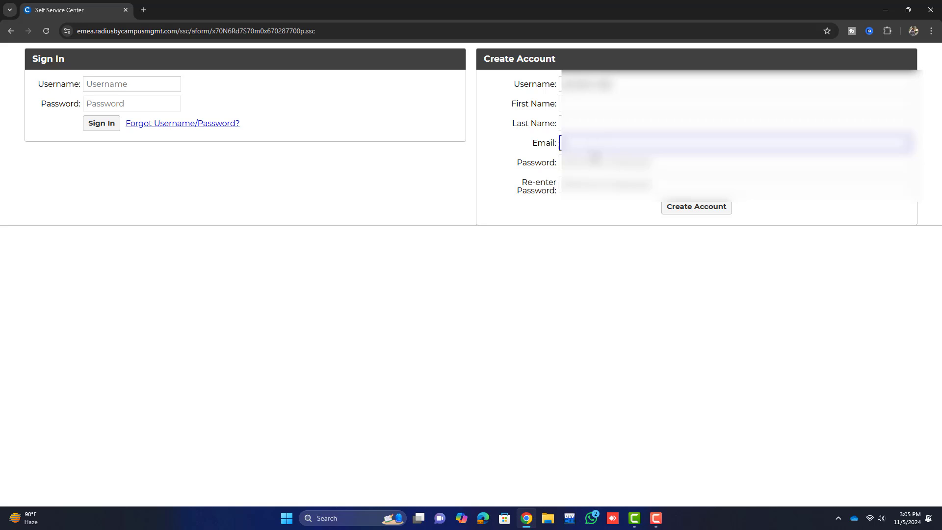
key(Tab)
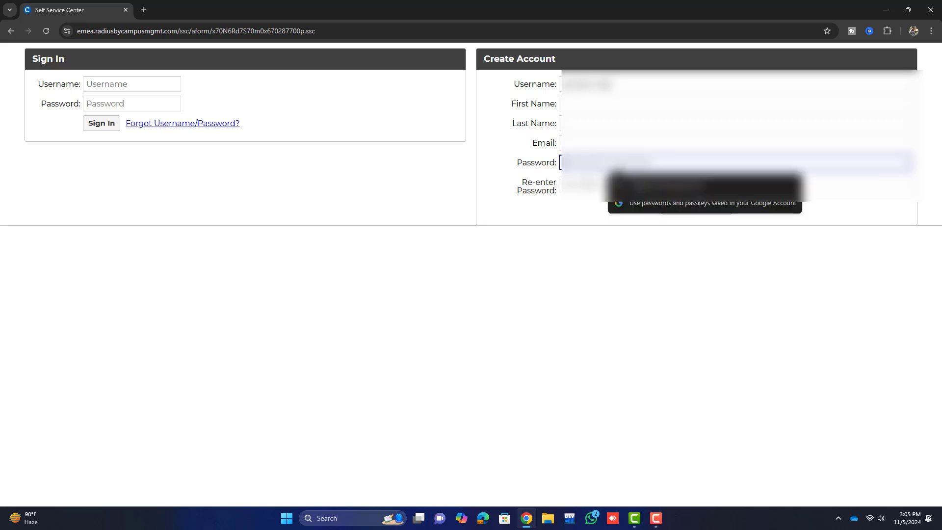
click(571, 185)
click(577, 211)
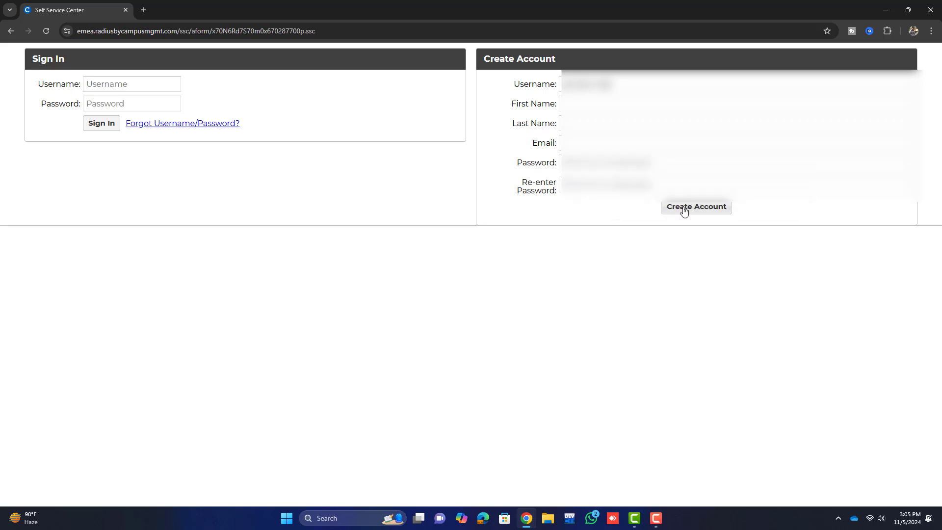
click(708, 214)
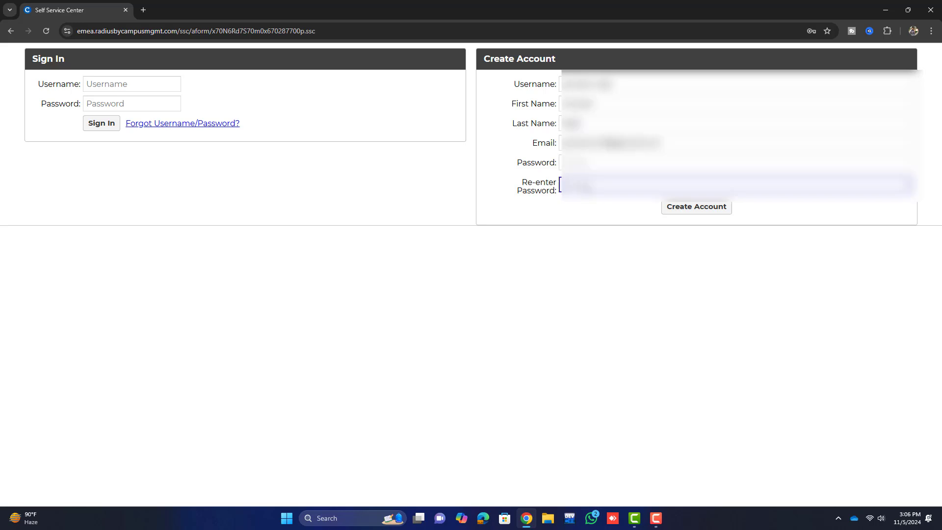
click(683, 208)
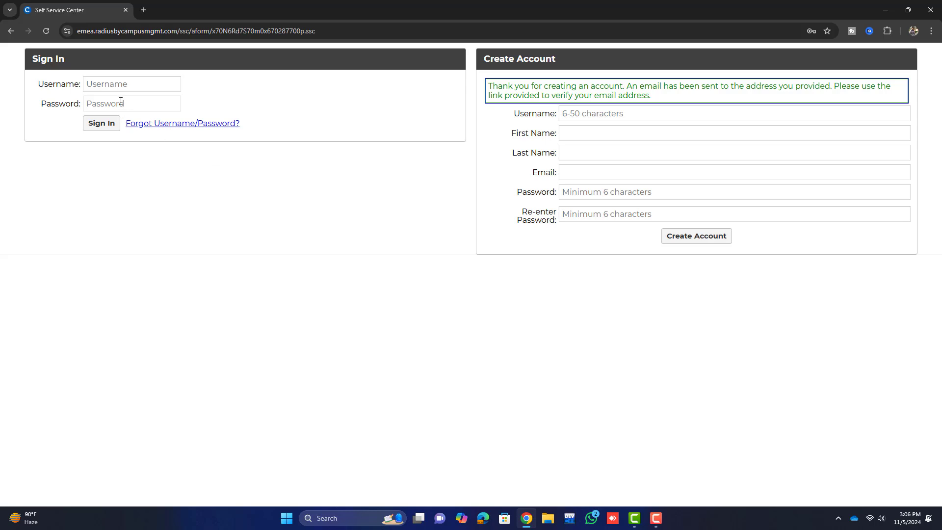
- In a new tab, open the KFUPM Account Creation Confirmation email in Gmail and follow its verification link
key(ctrl+t)
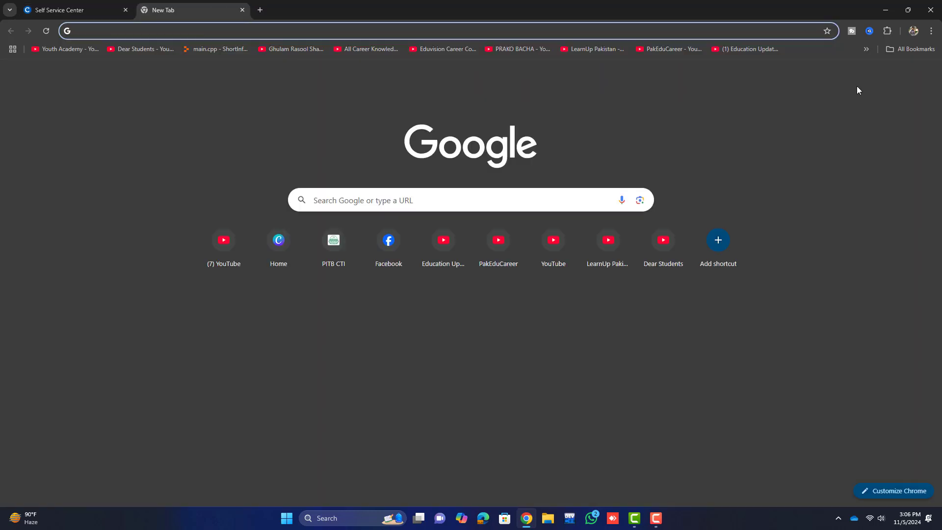
click(902, 75)
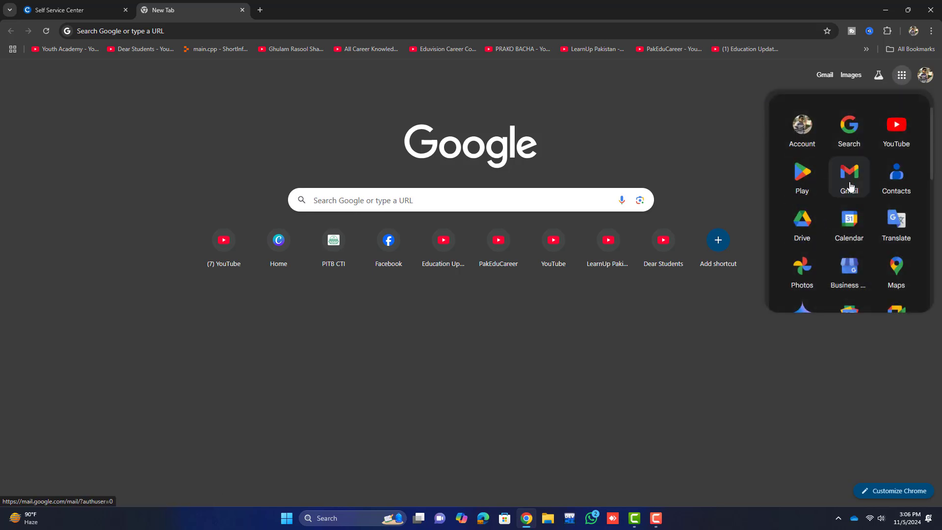
click(850, 187)
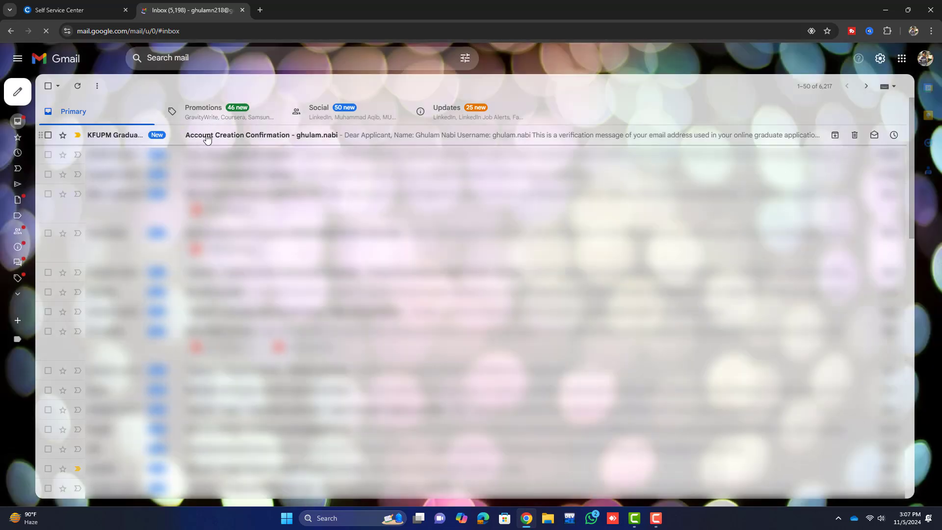
click(219, 140)
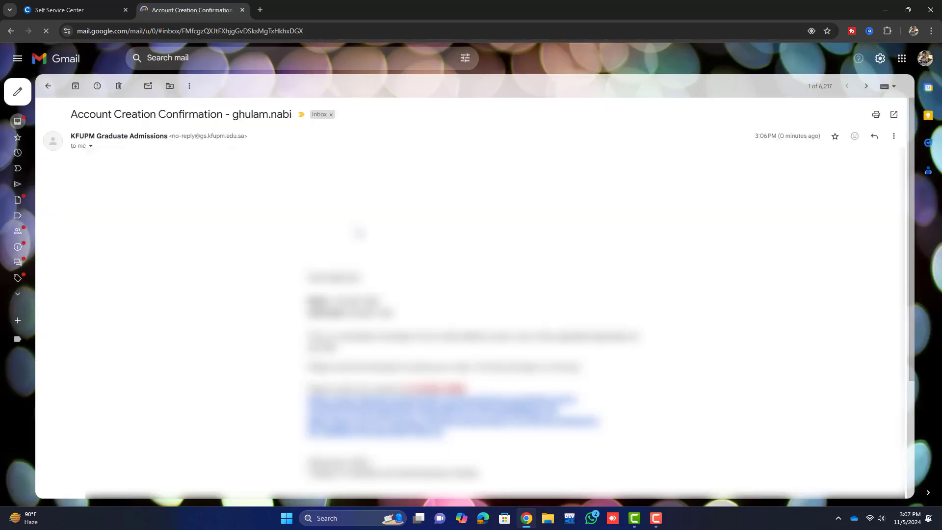
scroll(434, 270, down, 4)
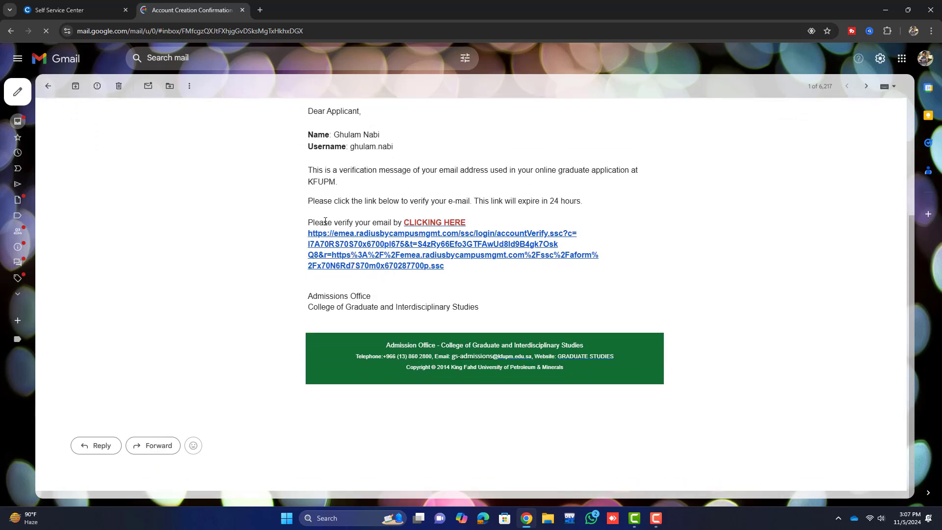
click(416, 224)
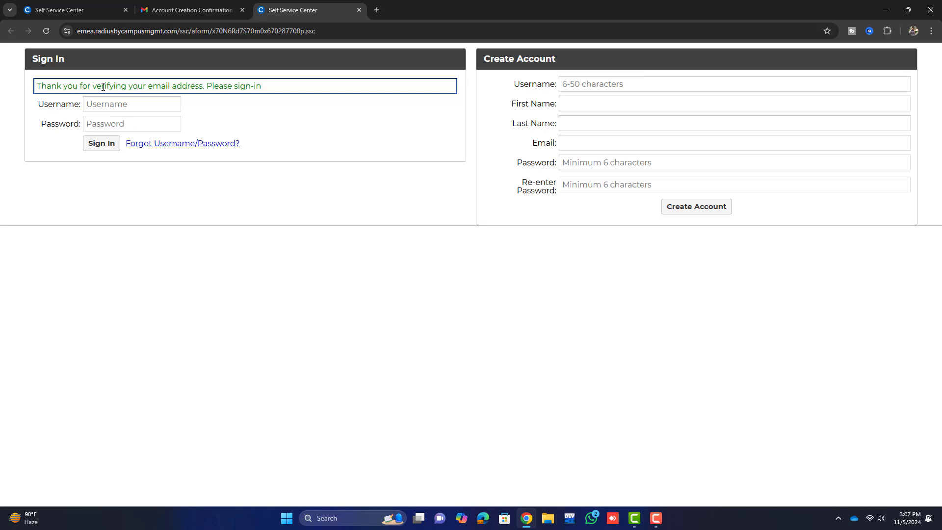
- Sign in with the new account's username and password, declining Chrome's offer to save it
drag(206, 89, 276, 90)
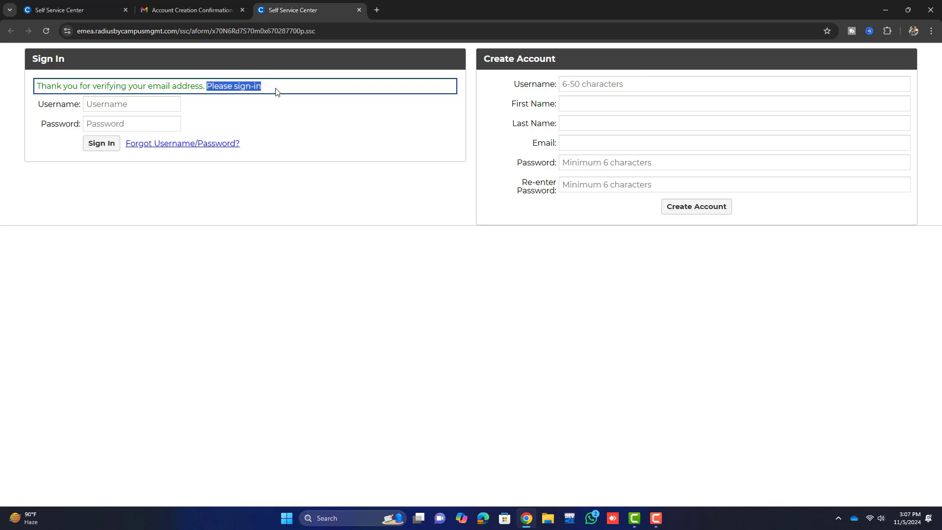
click(281, 108)
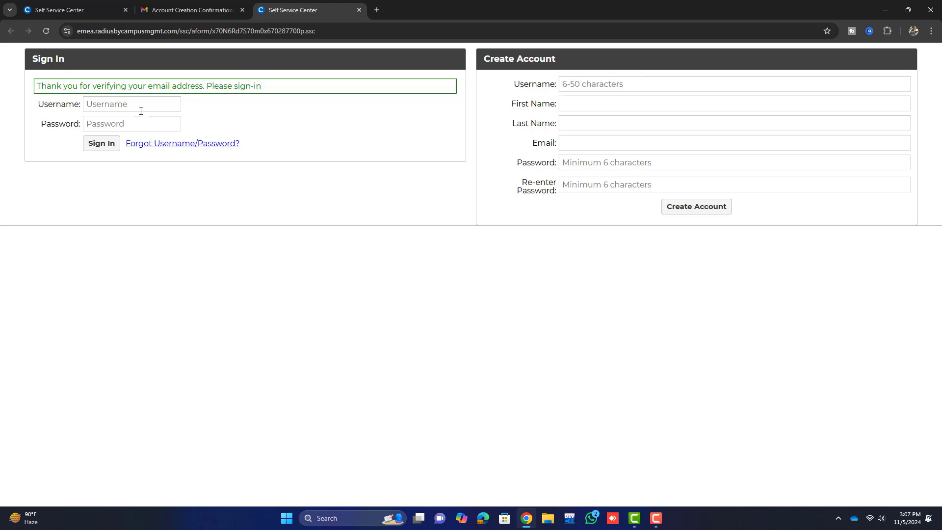
click(125, 101)
click(107, 123)
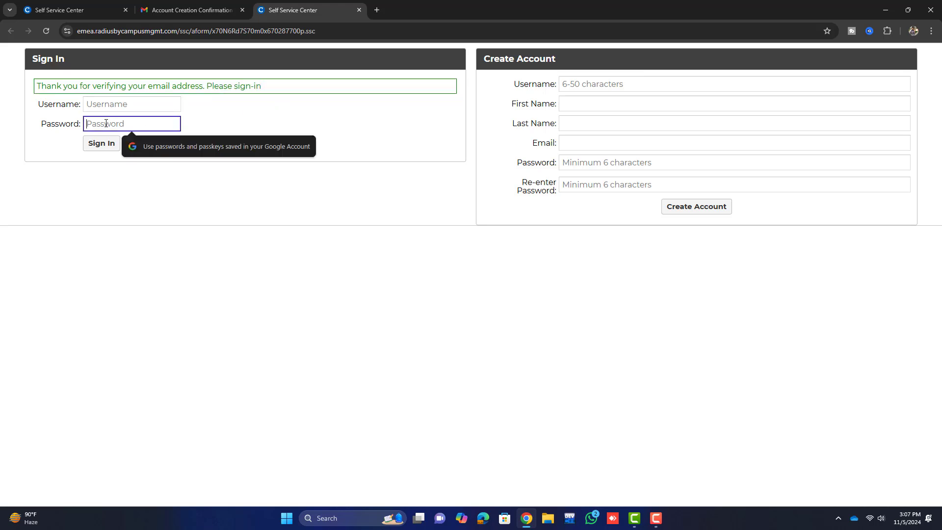
click(105, 143)
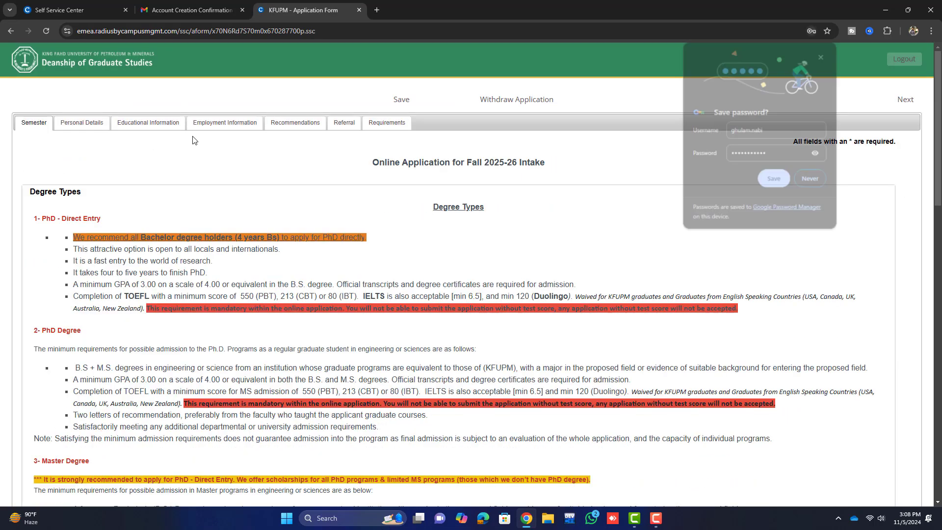
click(810, 179)
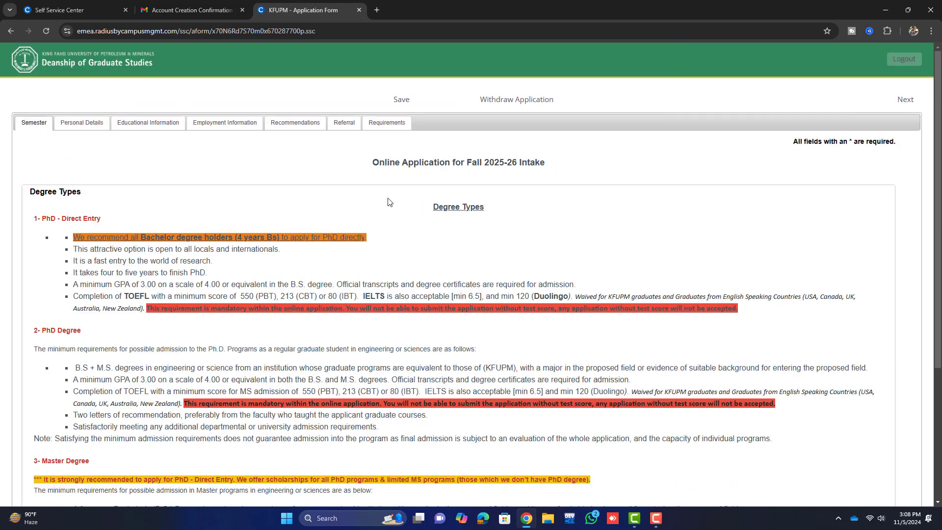
scroll(353, 203, down, 4)
scroll(353, 203, up, 4)
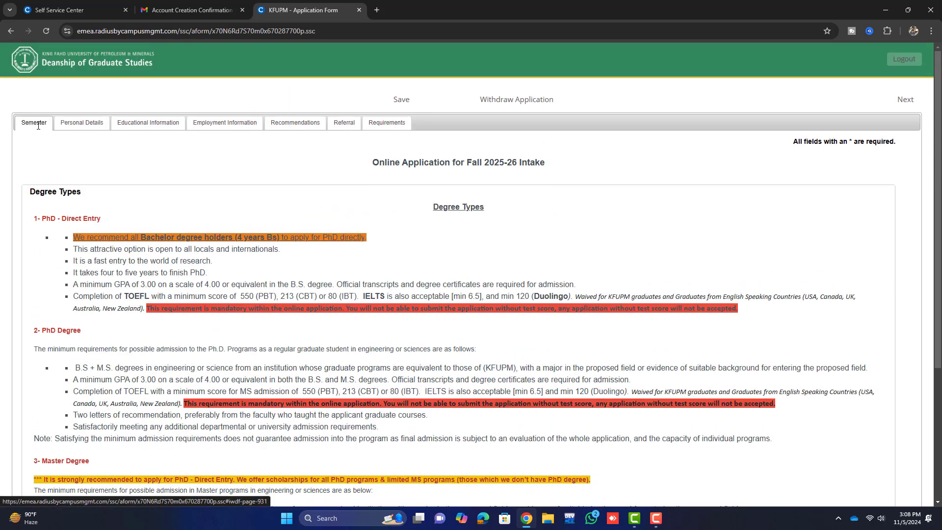
click(33, 124)
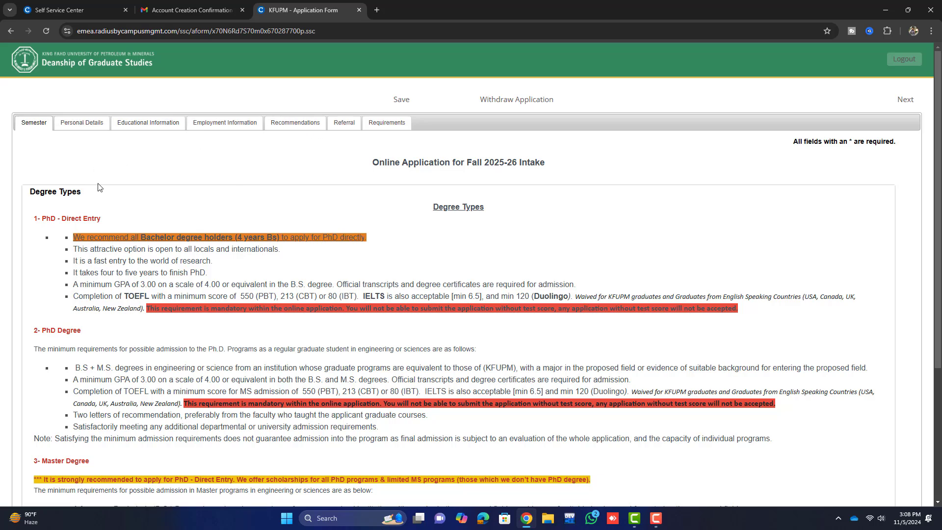
- Review the PhD Direct Entry, PhD and Master degree requirements, including minimum GPA and TOEFL/IELTS scores
scroll(103, 205, down, 1)
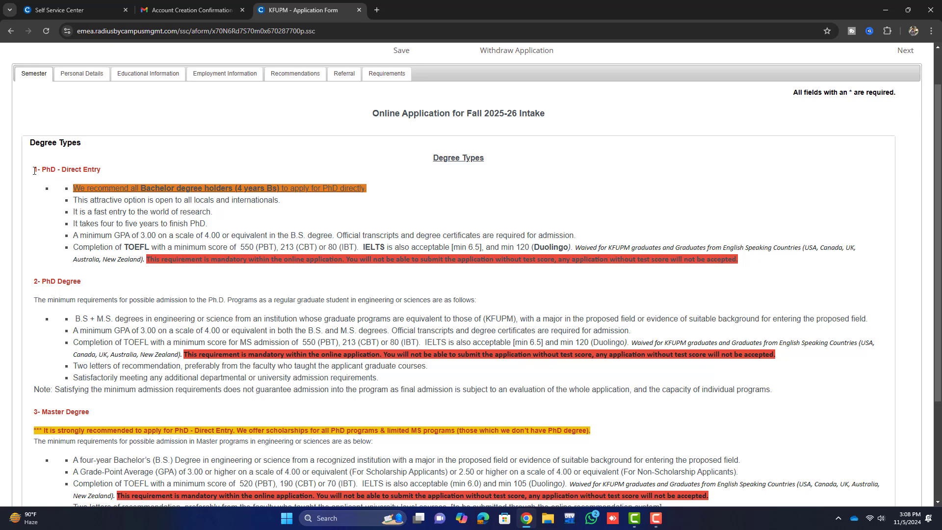
drag(43, 171, 116, 171)
click(120, 171)
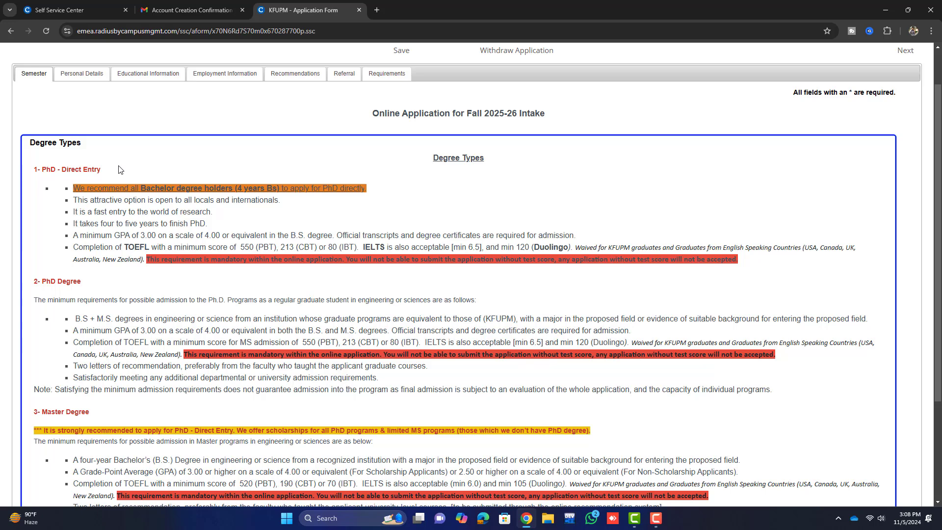
scroll(101, 180, down, 2)
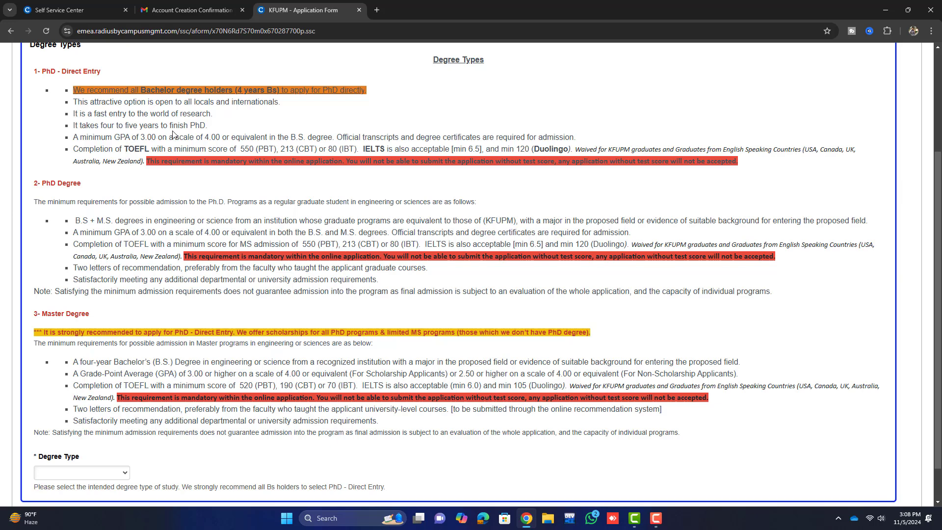
drag(125, 141, 223, 141)
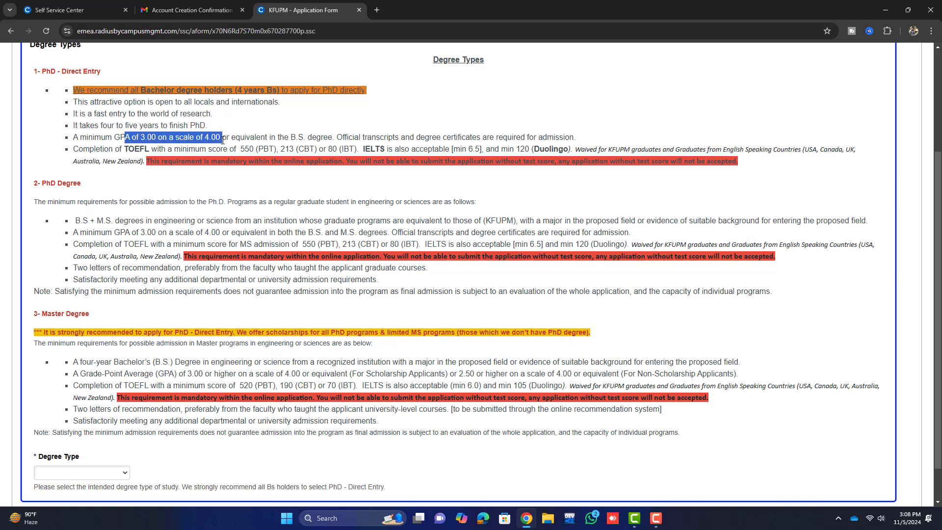
drag(125, 150, 386, 149)
click(403, 147)
drag(120, 148, 156, 149)
drag(296, 138, 333, 138)
click(424, 143)
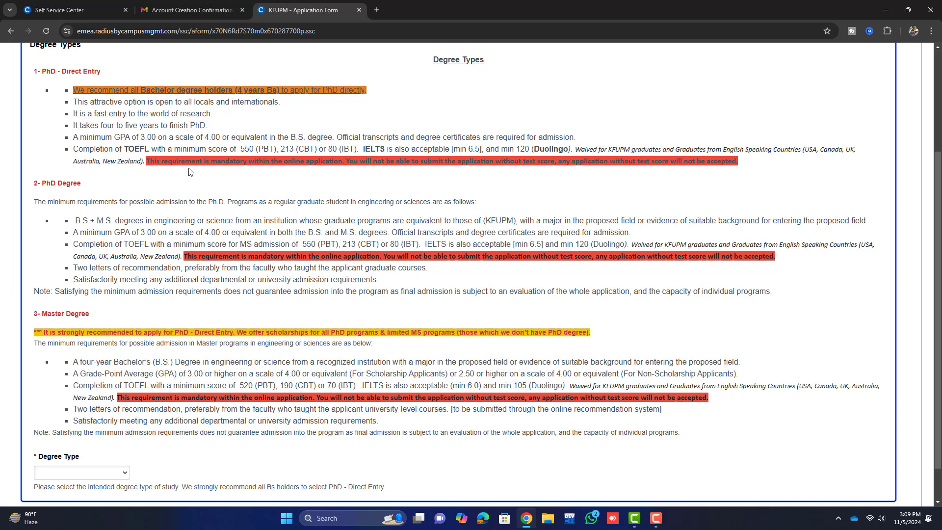
scroll(179, 175, down, 1)
drag(32, 144, 94, 142)
drag(77, 176, 195, 177)
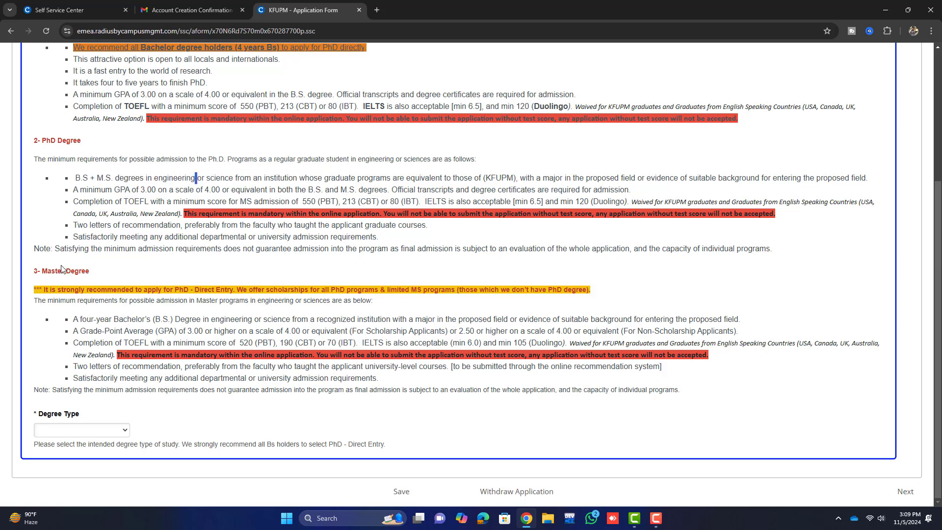
drag(37, 273, 117, 276)
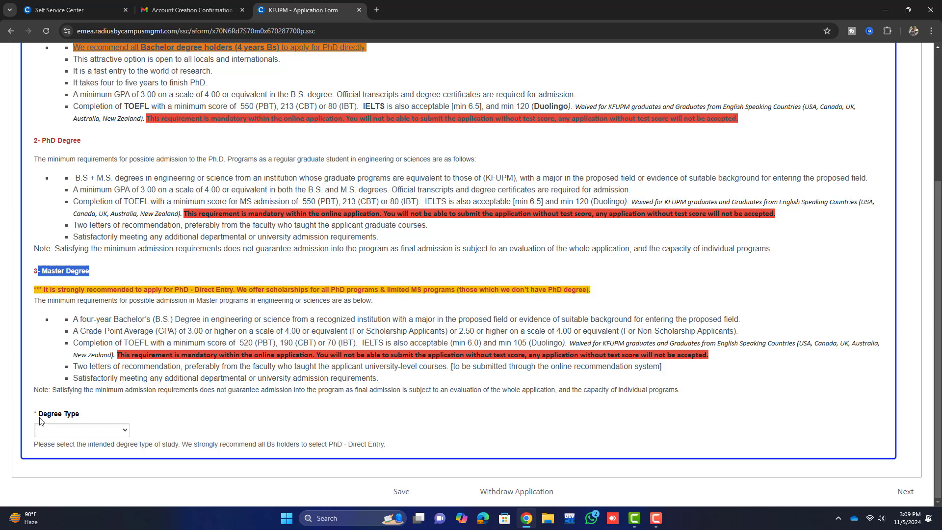
- Set Degree Type to Master of Science (MS)
drag(39, 417, 80, 417)
click(111, 433)
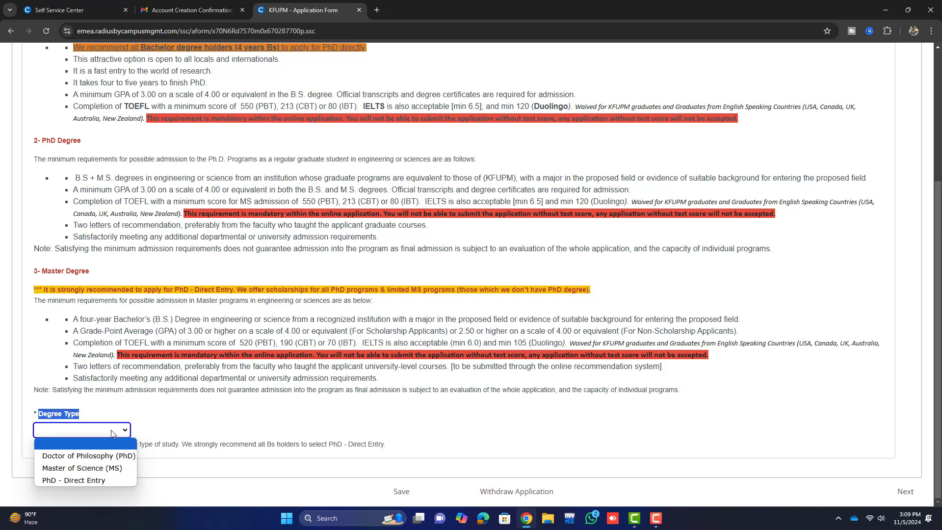
click(108, 468)
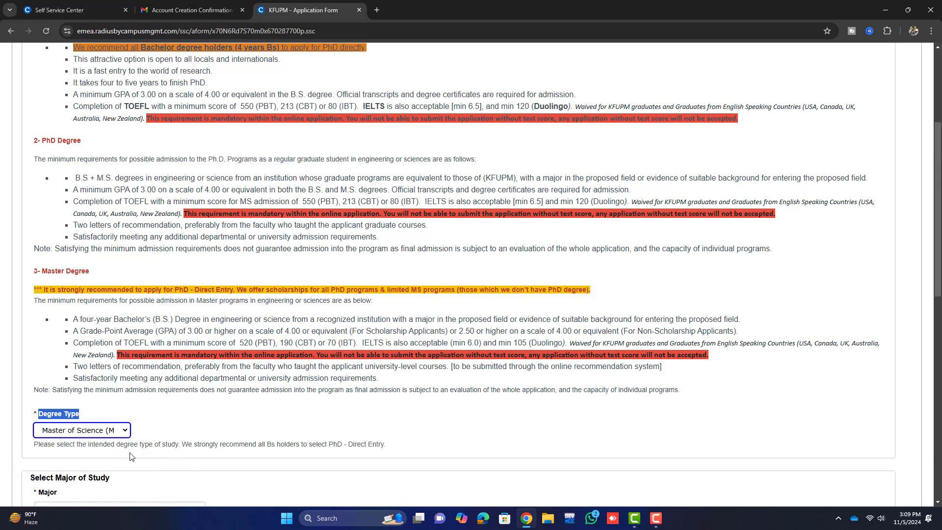
click(191, 430)
scroll(221, 398, down, 3)
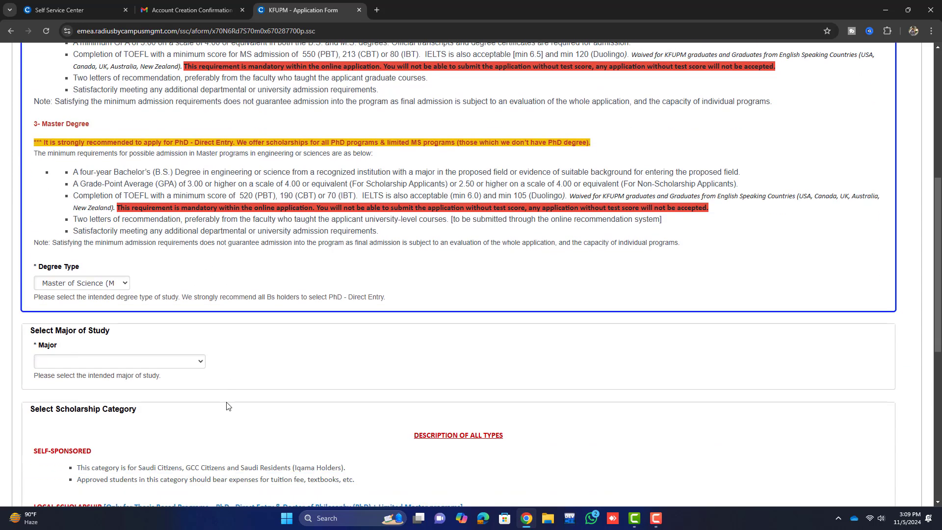
scroll(211, 351, down, 2)
scroll(139, 290, down, 2)
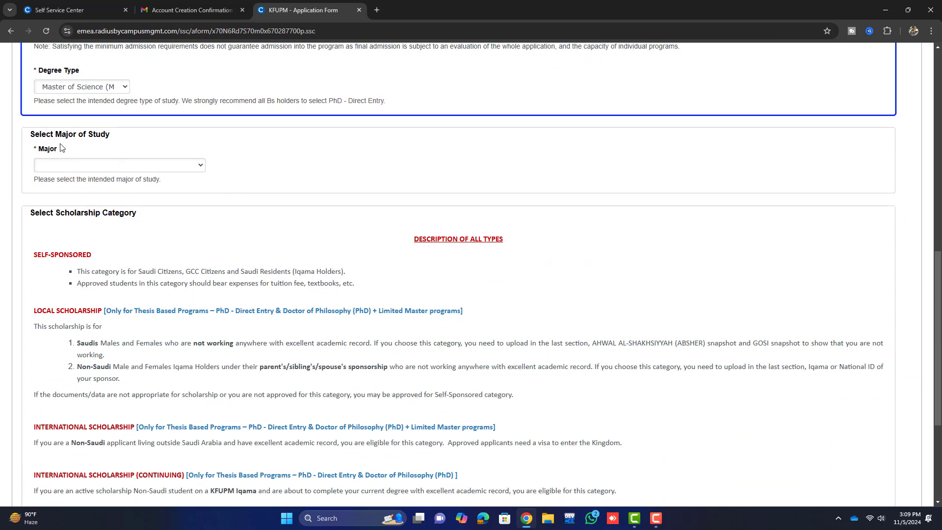
click(140, 165)
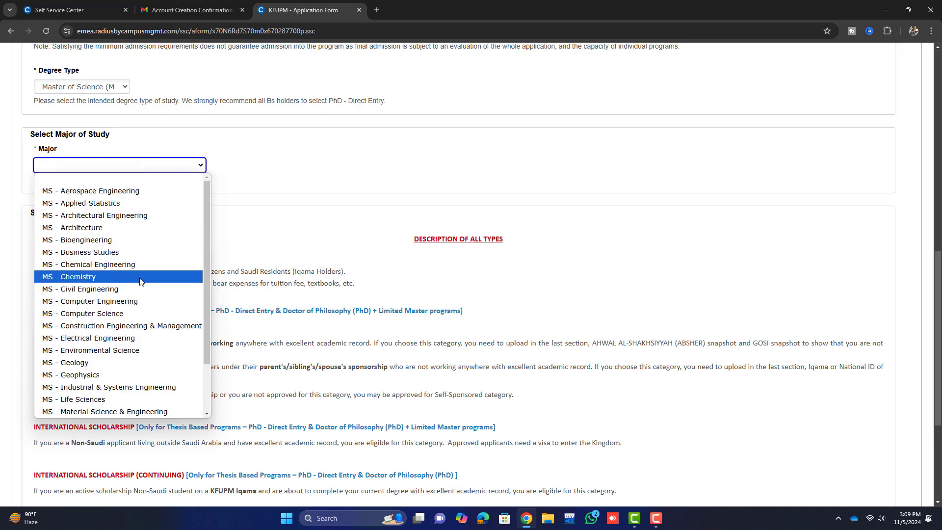
- Pick MS - Computer Science as the major and Computer Science as its concentration
scroll(139, 282, down, 1)
scroll(138, 287, up, 2)
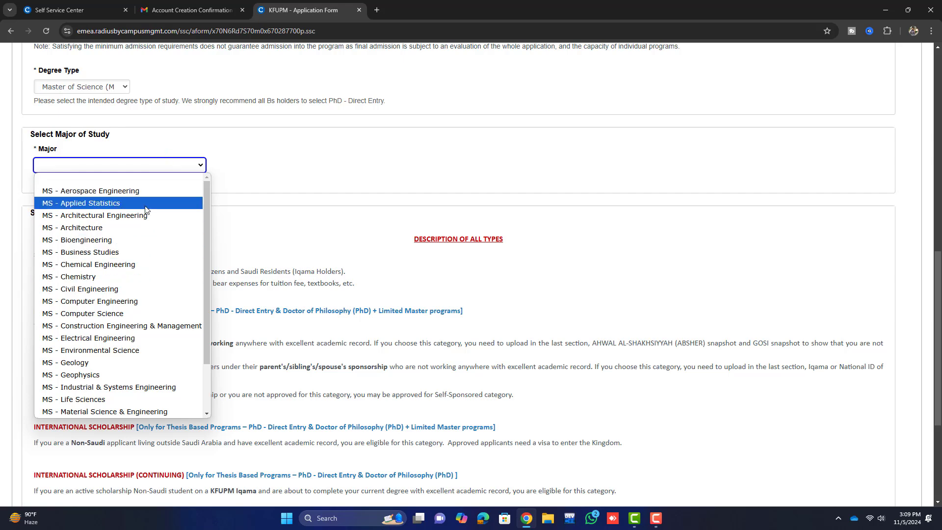
click(139, 313)
scroll(165, 196, down, 1)
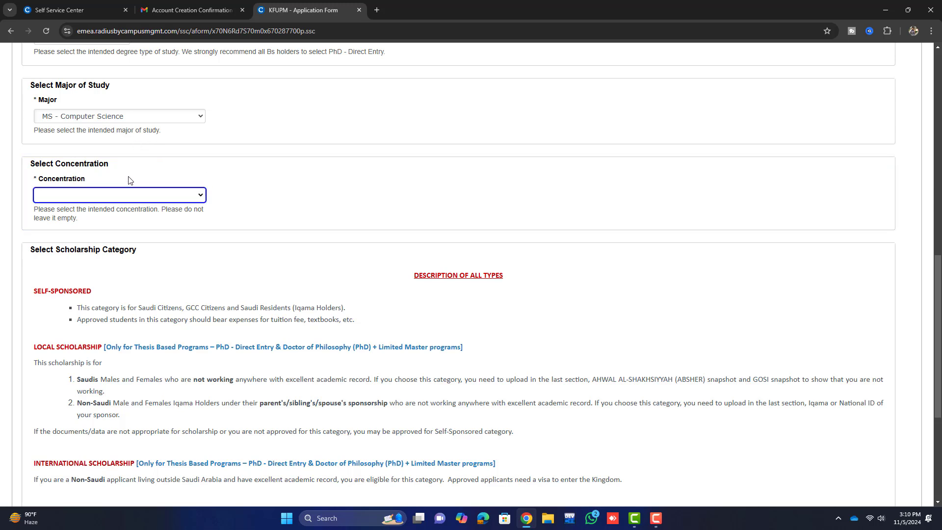
click(176, 198)
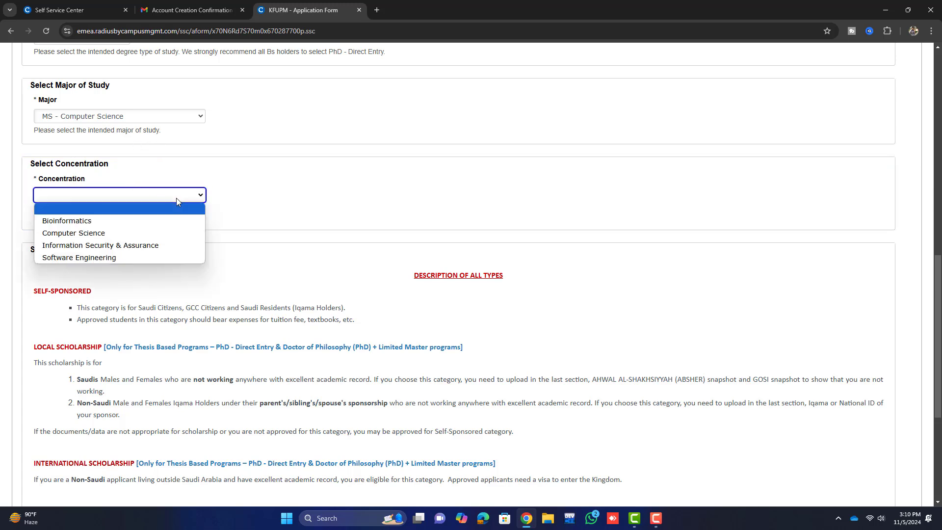
click(160, 234)
scroll(157, 238, down, 1)
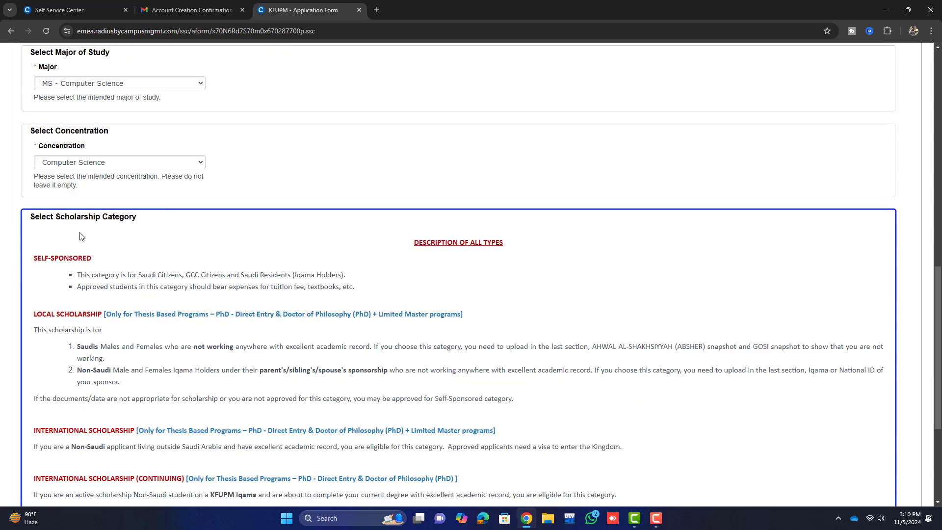
drag(29, 217, 138, 216)
click(147, 213)
scroll(152, 226, down, 1)
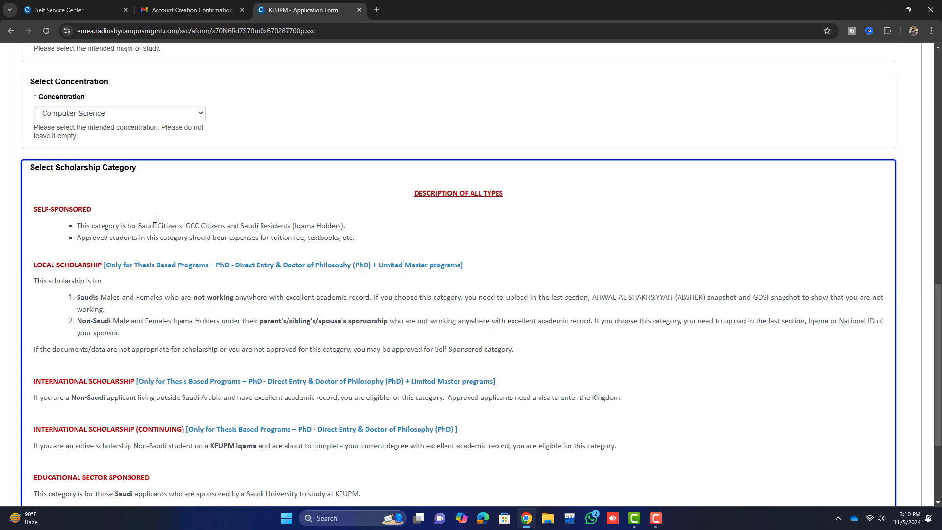
- Choose Self-Sponsored from the Scholarship Type list and agree to the Consent statement
scroll(154, 219, down, 2)
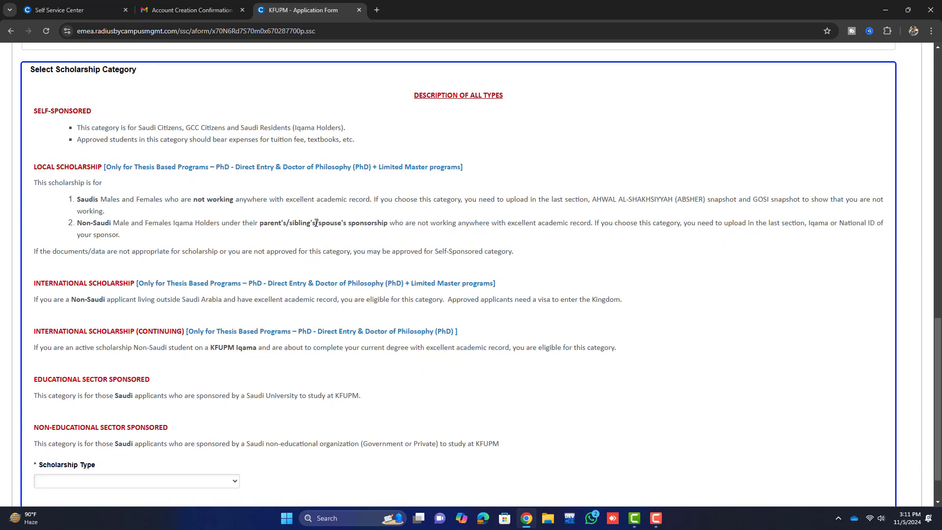
scroll(317, 222, down, 1)
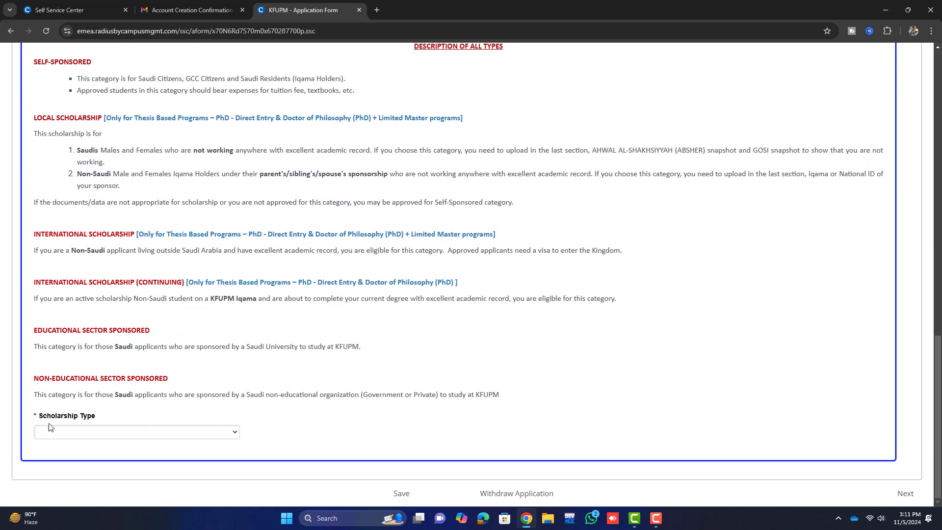
click(196, 432)
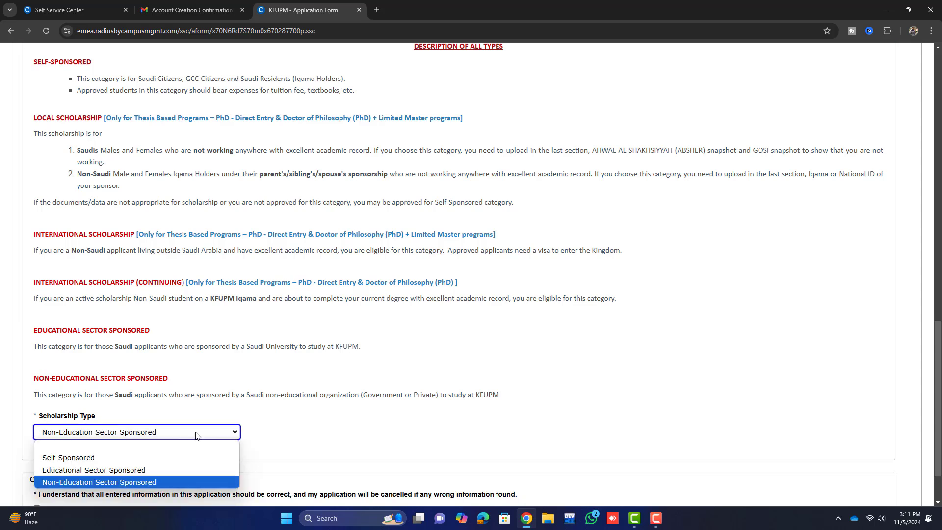
click(187, 457)
scroll(187, 457, down, 1)
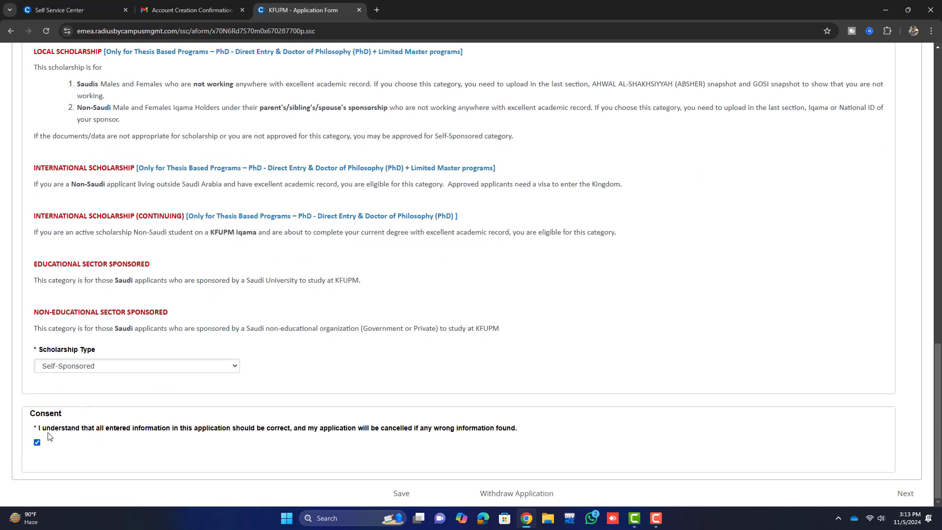
drag(35, 415, 73, 416)
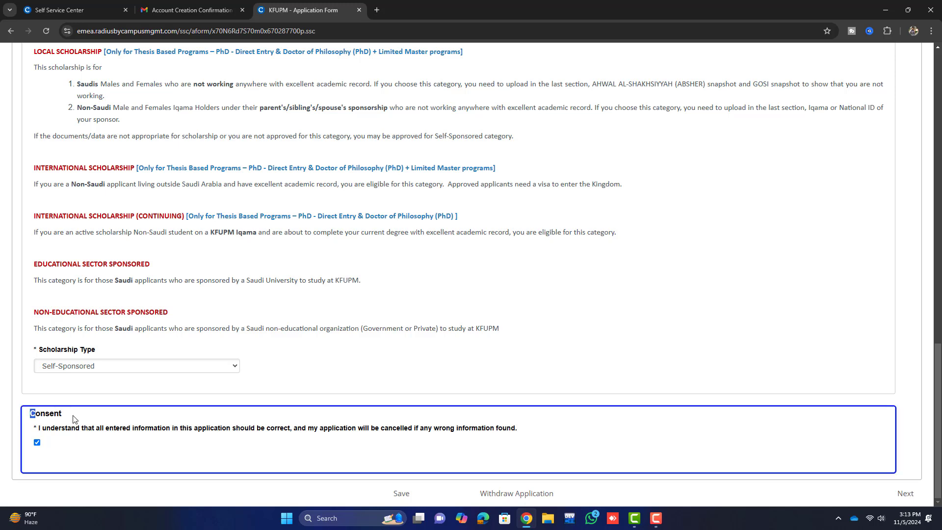
click(38, 444)
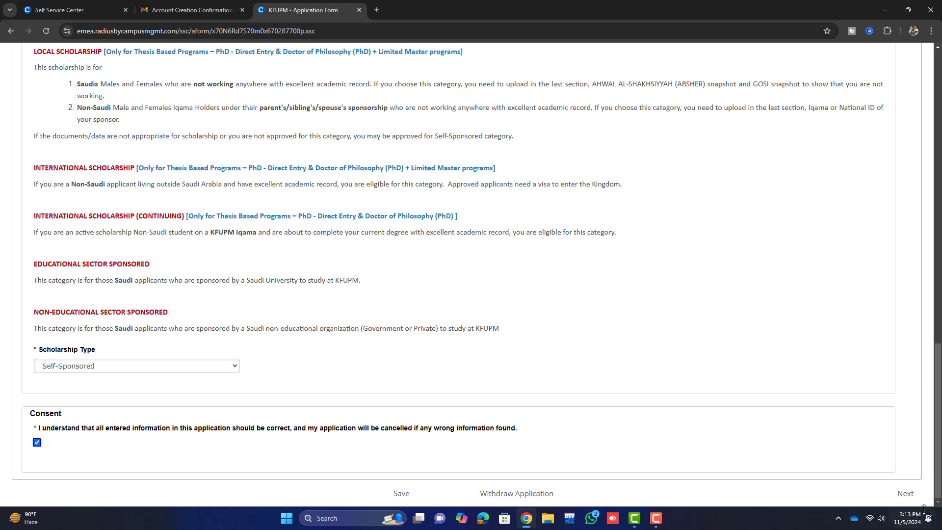
- Save the program selection, go to Personal Details, and check the name fields
click(906, 493)
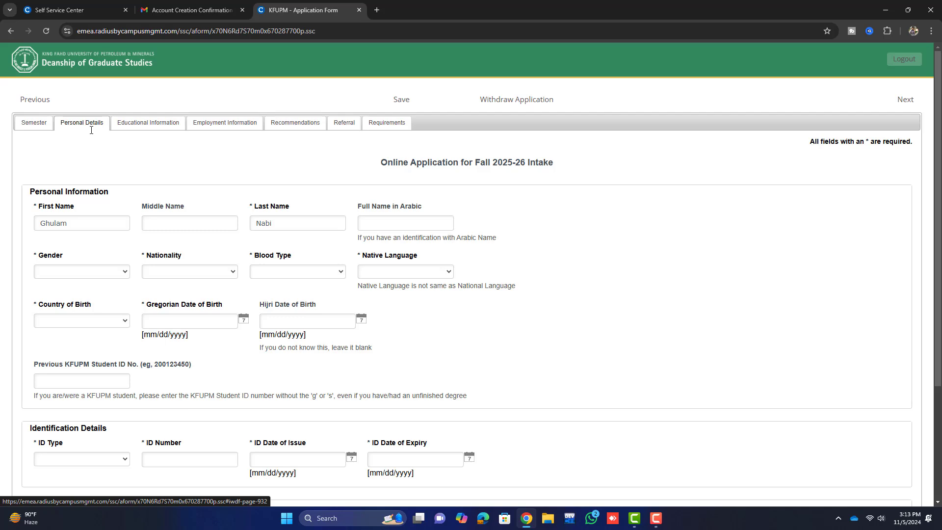
scroll(99, 162, down, 1)
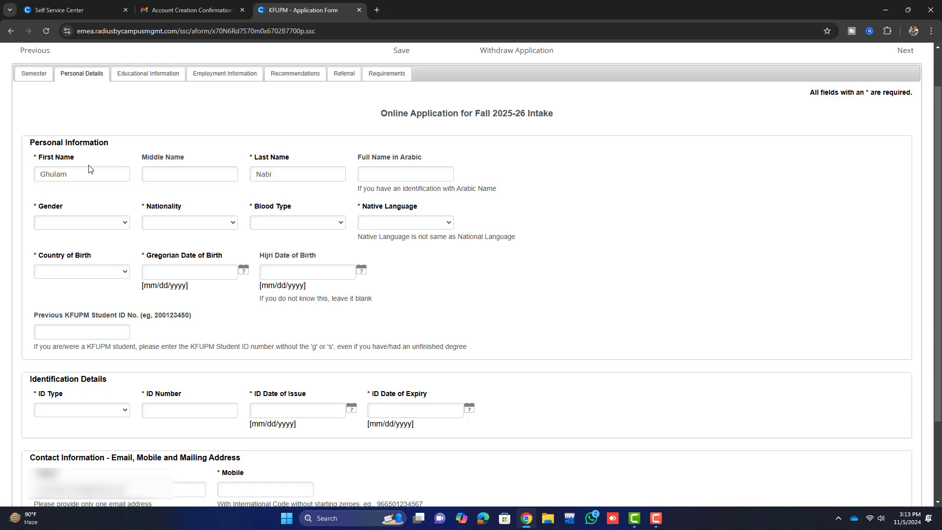
click(280, 173)
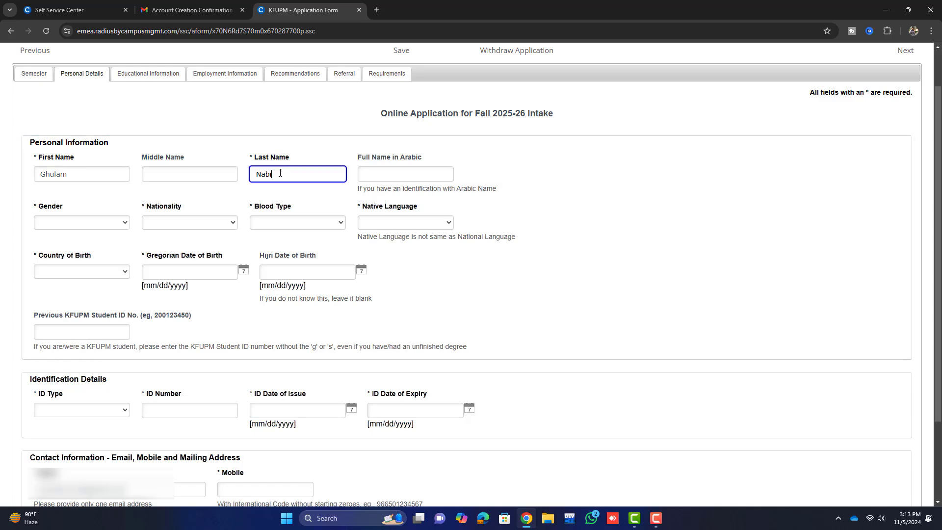
click(164, 173)
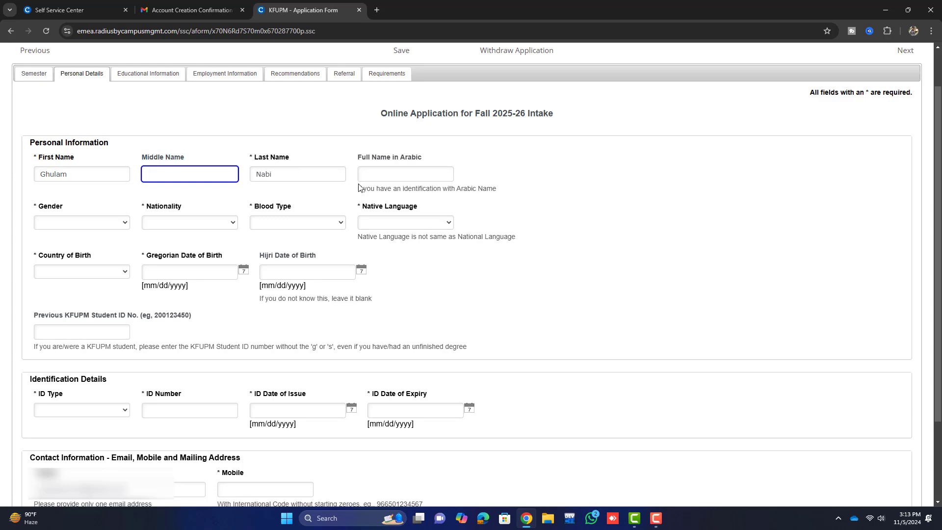
- Set Gender Male, Nationality Pakistan, Blood Type O+, Native Language Other and Country of Birth Pakistan
click(96, 222)
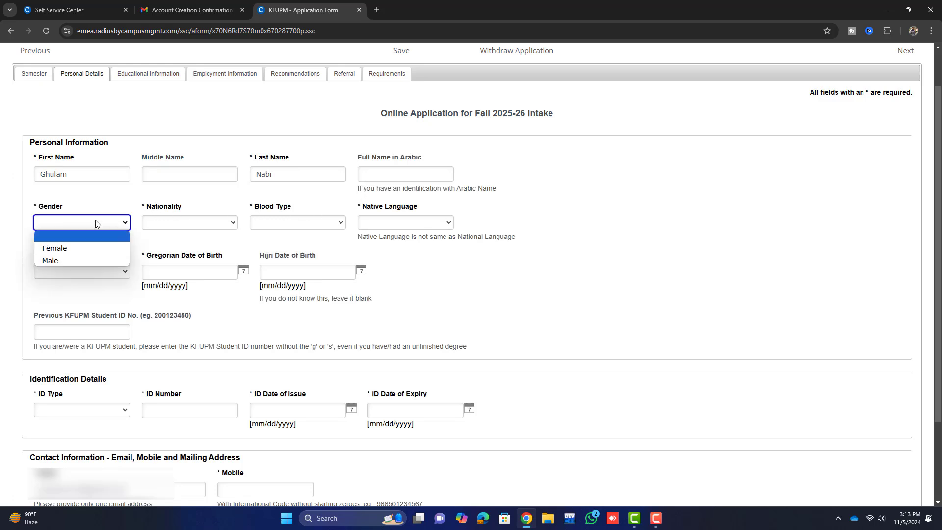
click(85, 260)
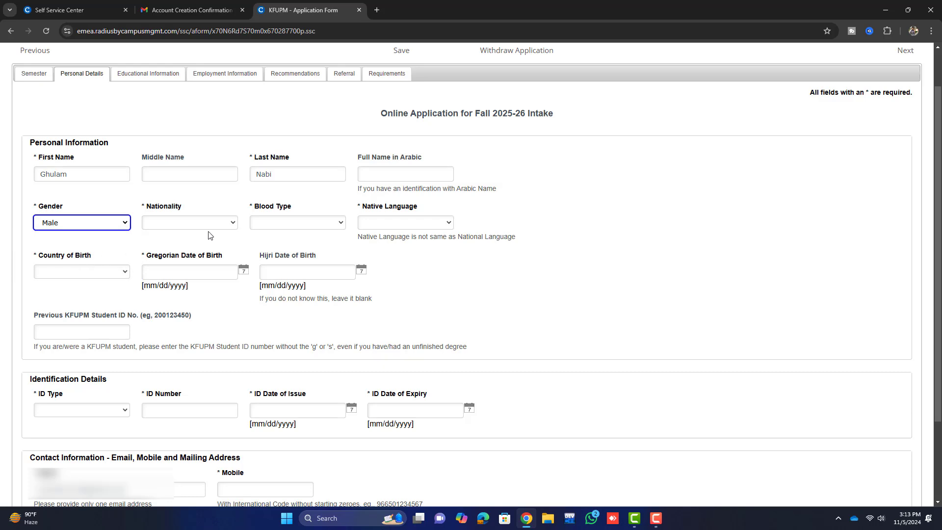
click(213, 225)
key(p)
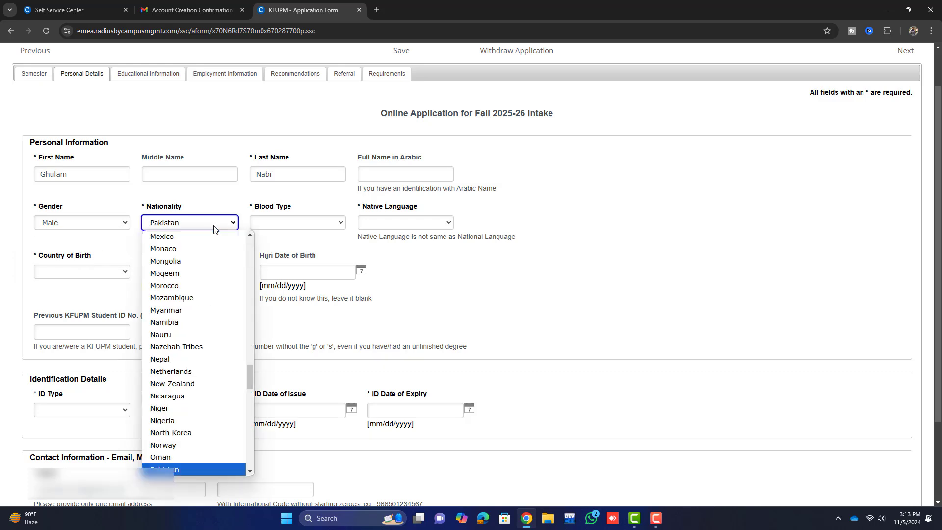
click(188, 470)
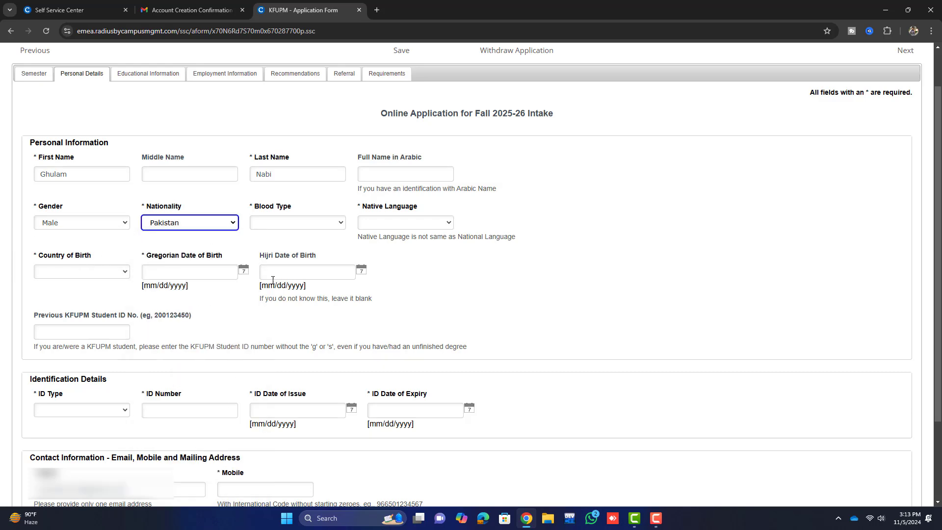
click(297, 226)
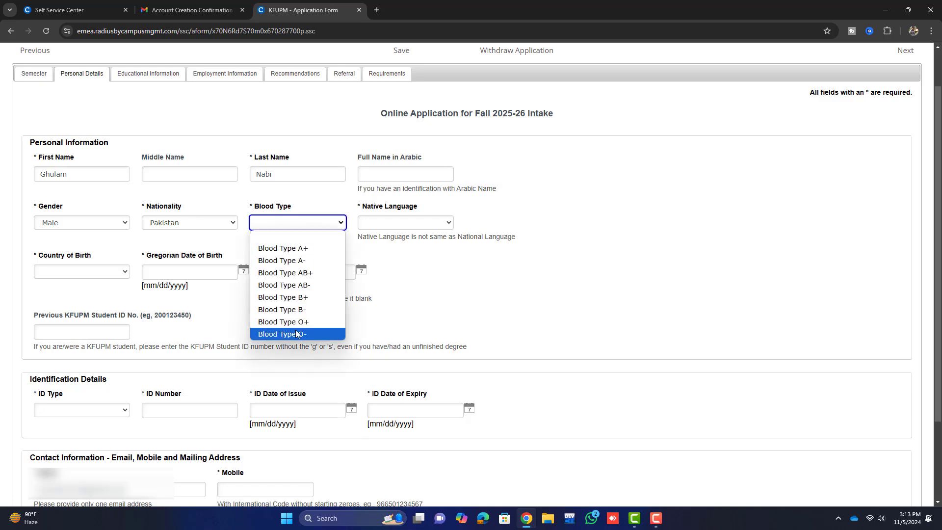
click(284, 321)
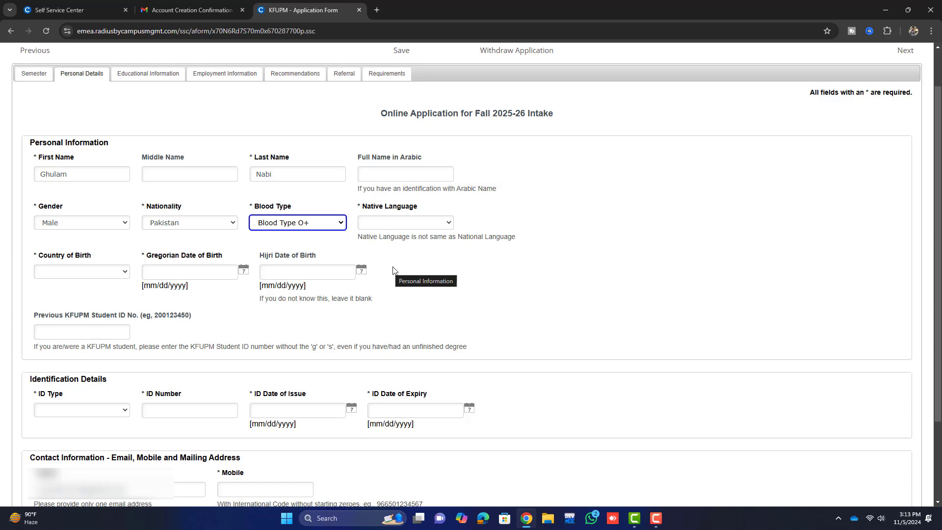
click(413, 225)
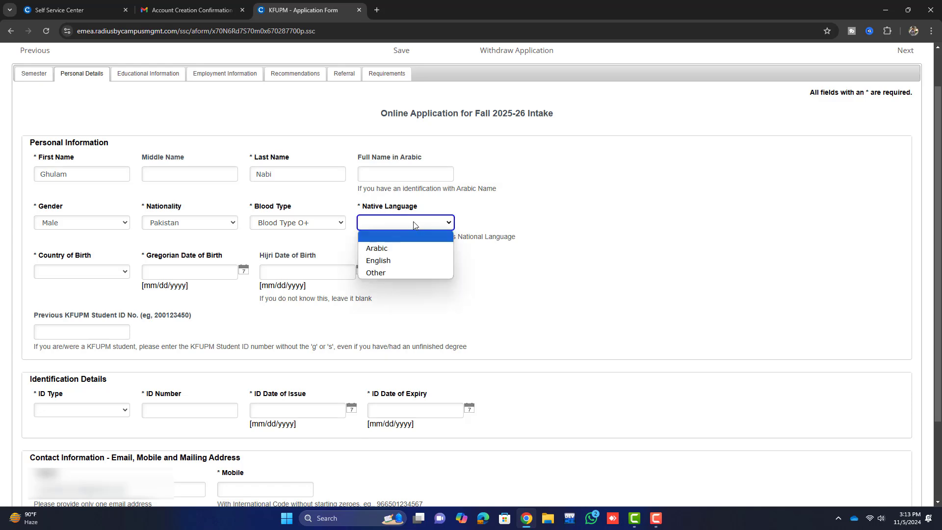
click(399, 271)
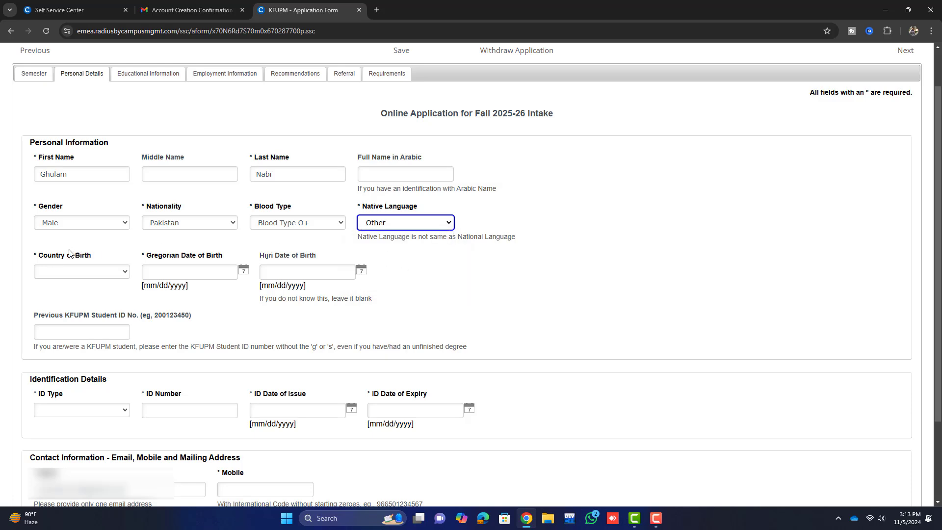
click(54, 275)
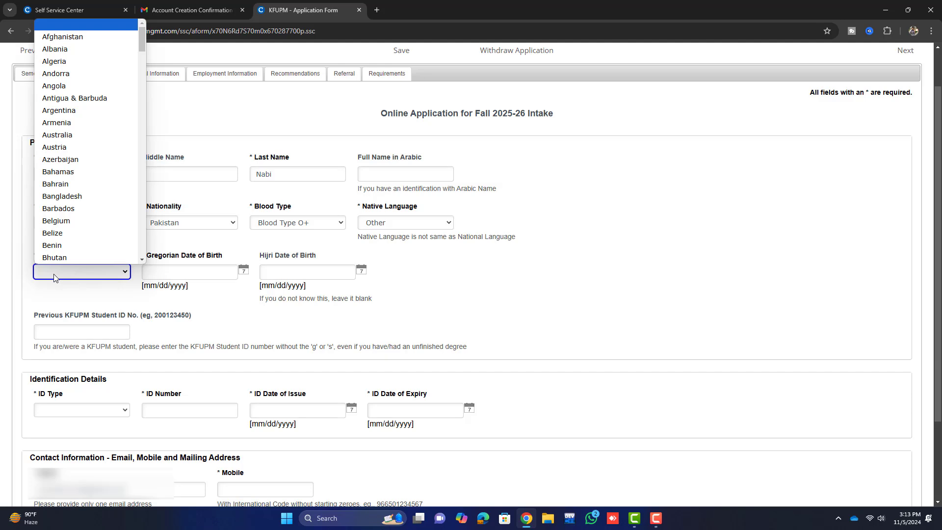
key(p)
click(73, 259)
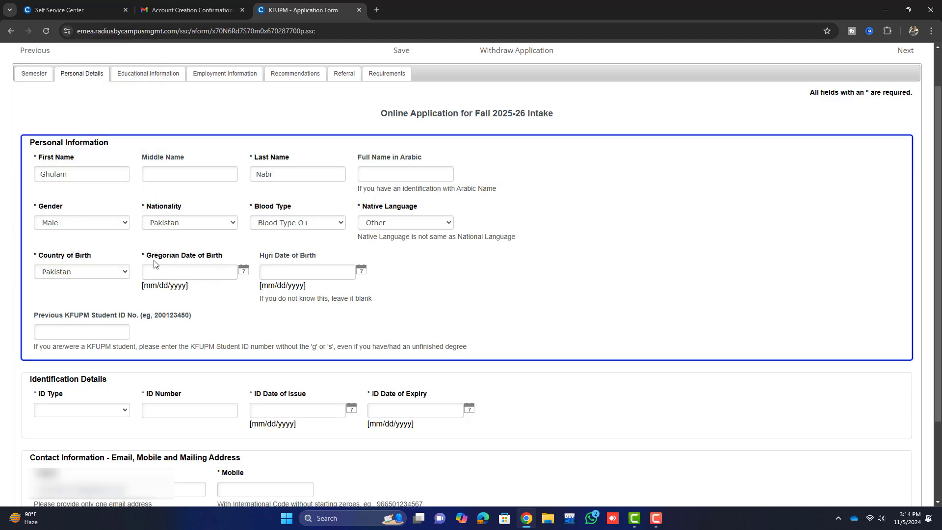
drag(144, 256, 226, 257)
click(243, 271)
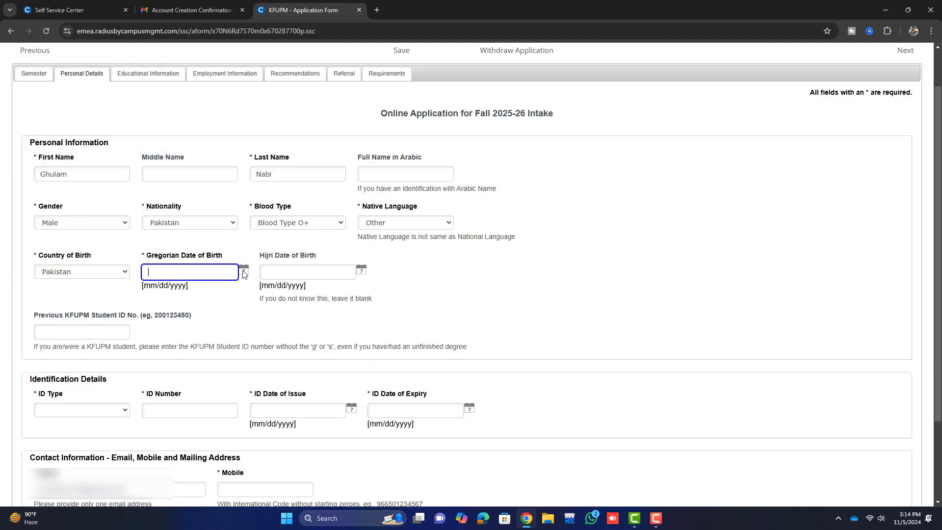
click(244, 271)
click(243, 271)
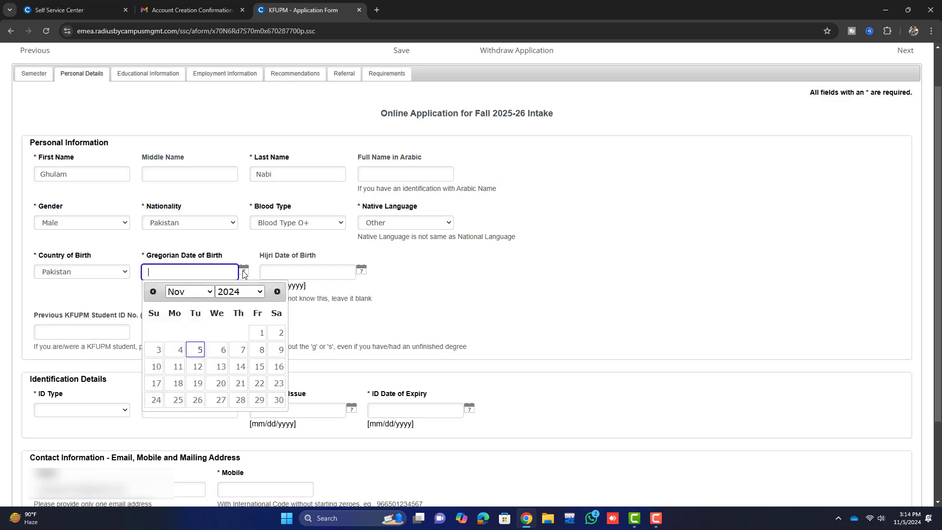
click(244, 272)
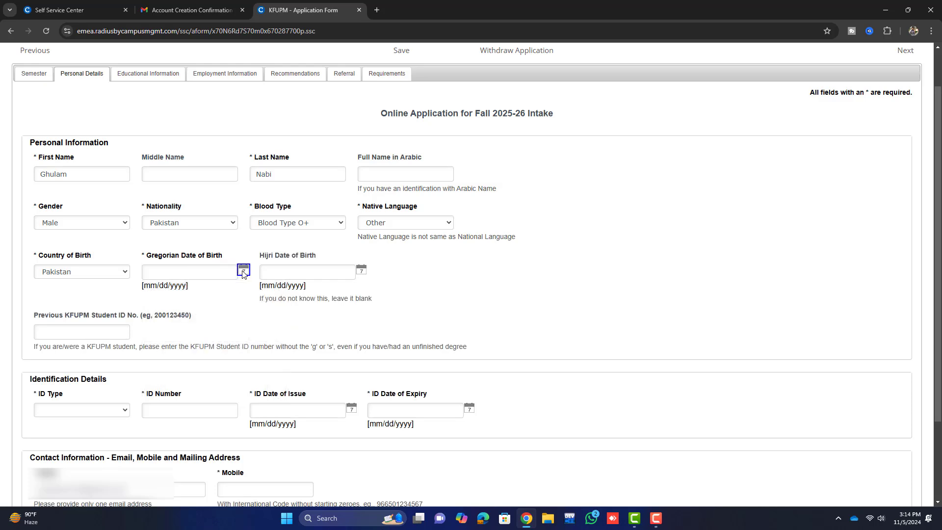
scroll(245, 281, down, 2)
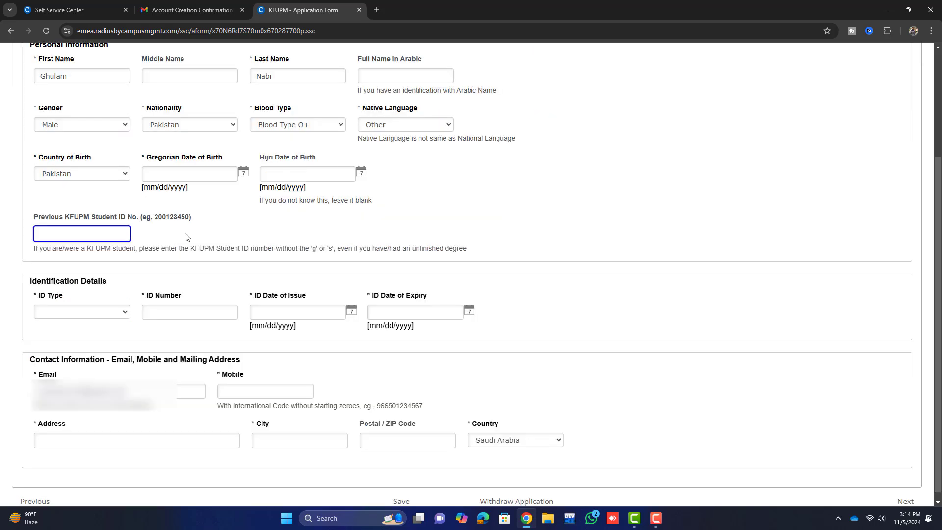
click(32, 233)
drag(33, 217, 194, 222)
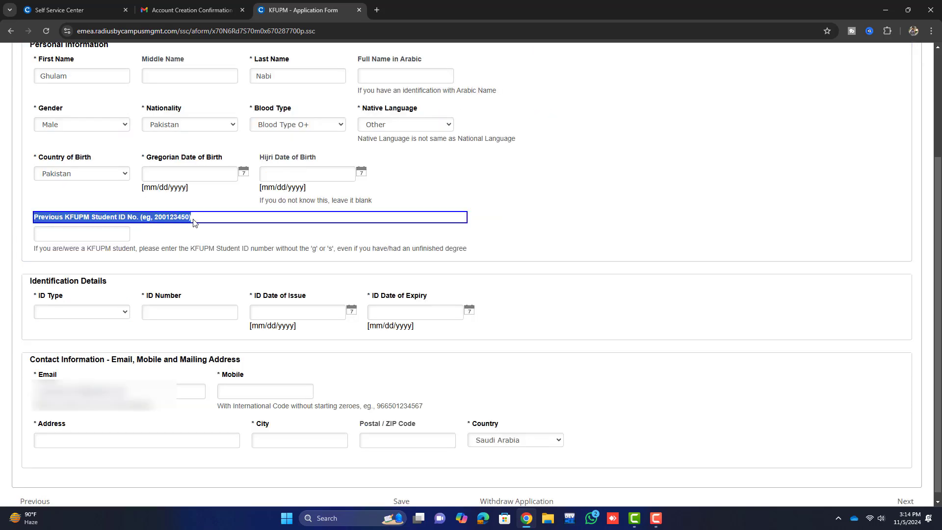
click(157, 236)
click(113, 235)
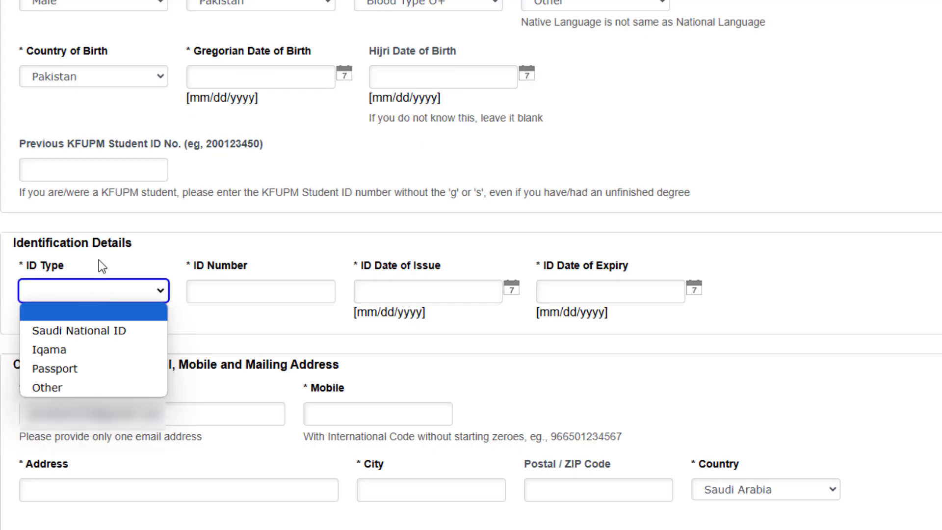
click(85, 292)
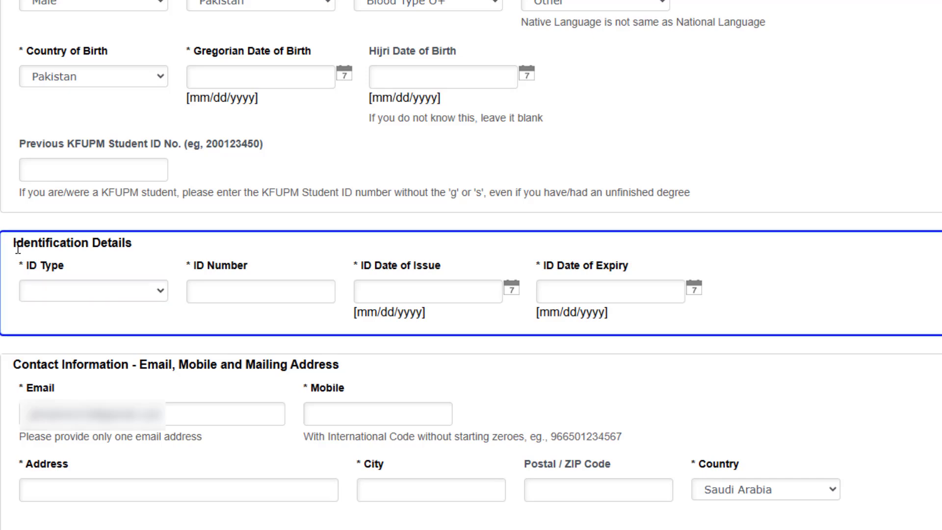
- Choose Passport as the ID Type and step through the ID number, issue and expiry date fields
drag(18, 249, 160, 263)
click(144, 234)
click(135, 292)
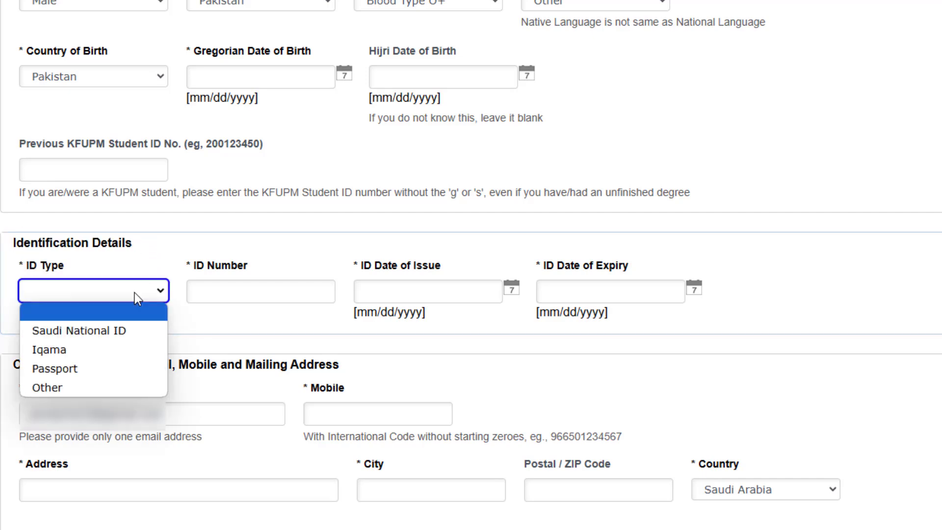
click(103, 369)
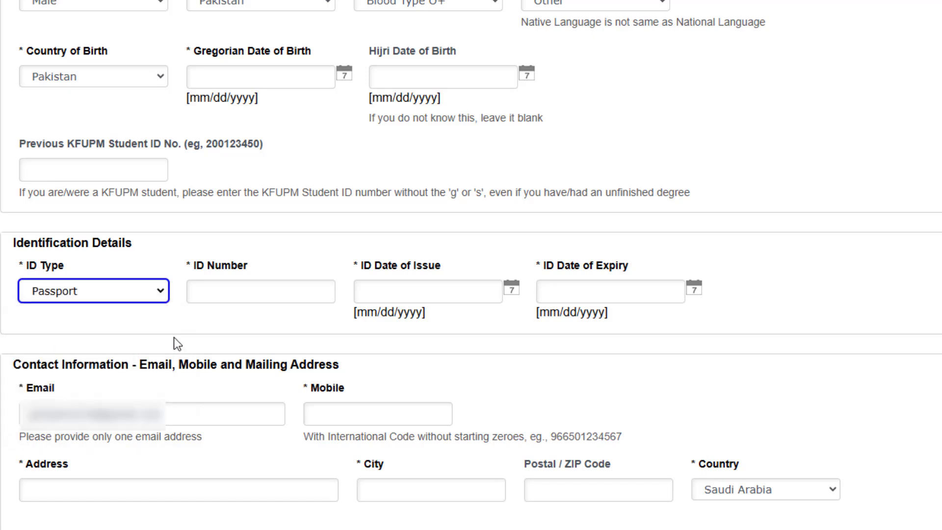
click(232, 291)
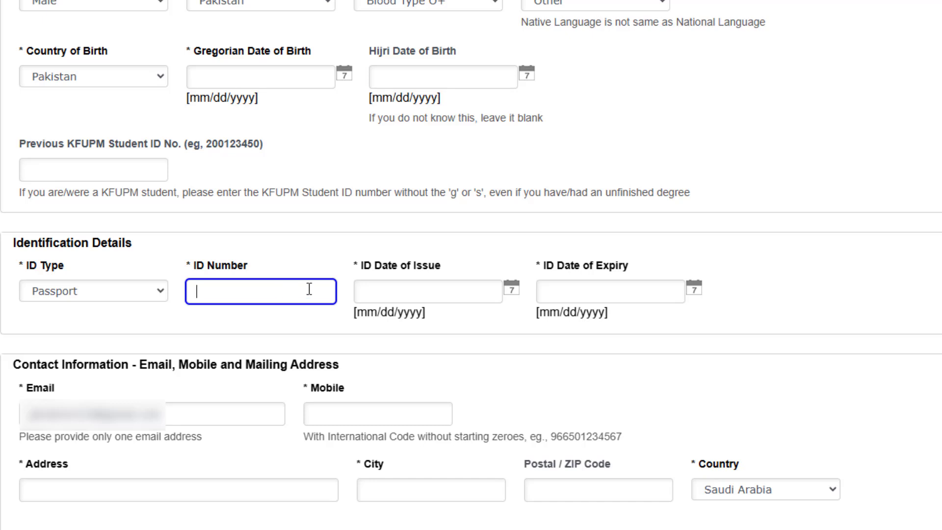
click(425, 300)
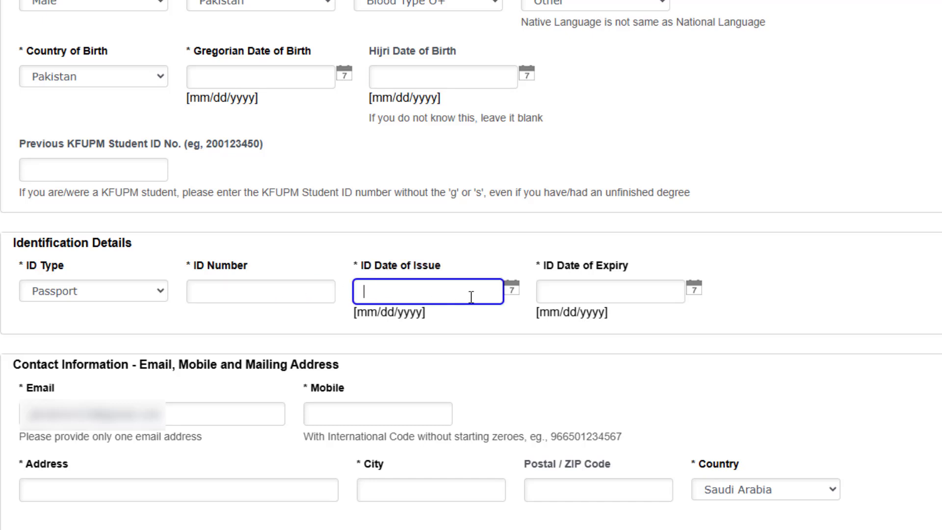
click(597, 293)
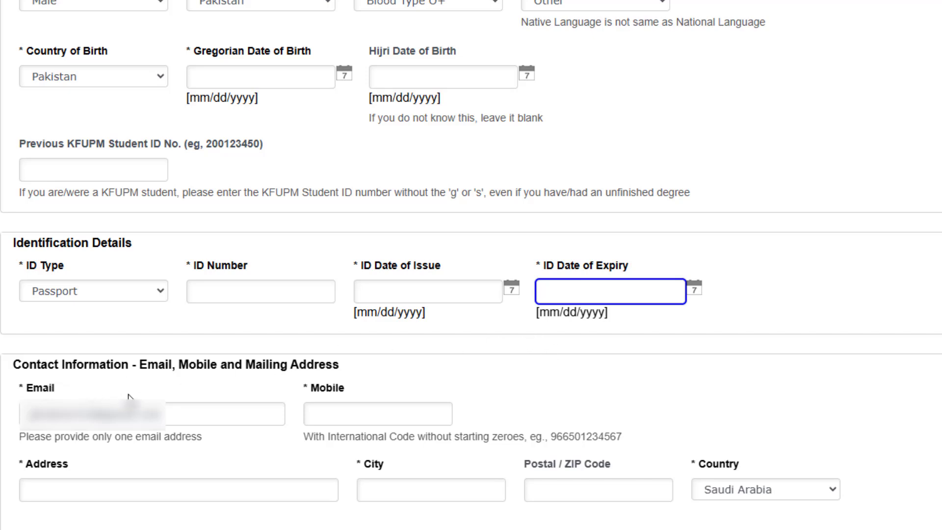
click(191, 423)
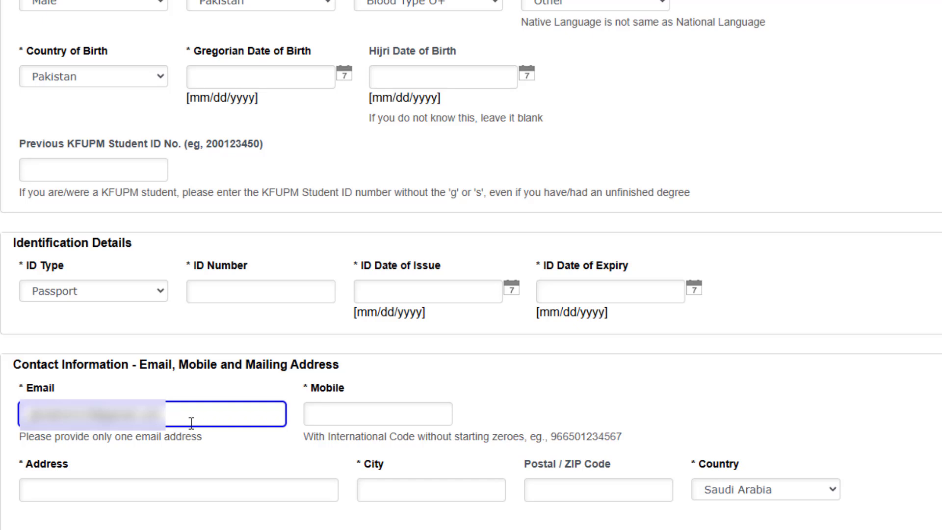
- Step through the mobile, address, city and postal code fields and set the address country to Pakistan
click(370, 414)
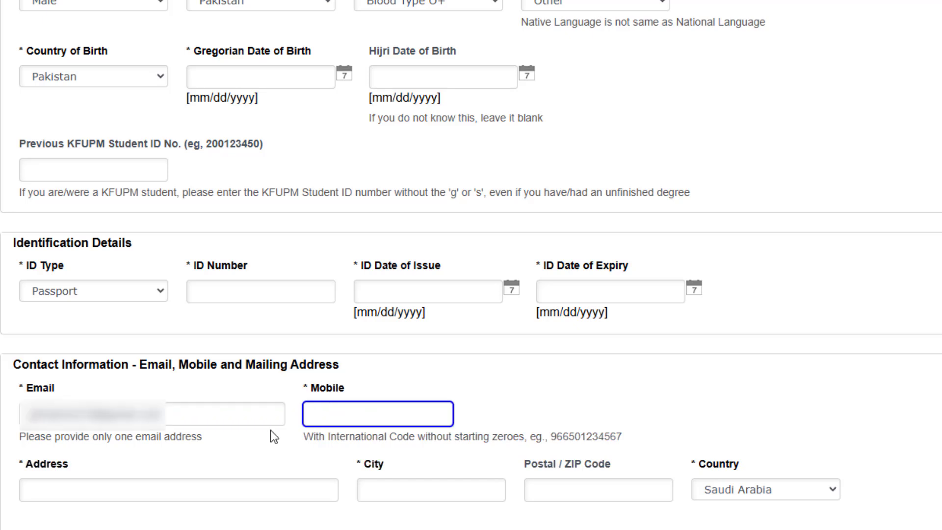
click(153, 494)
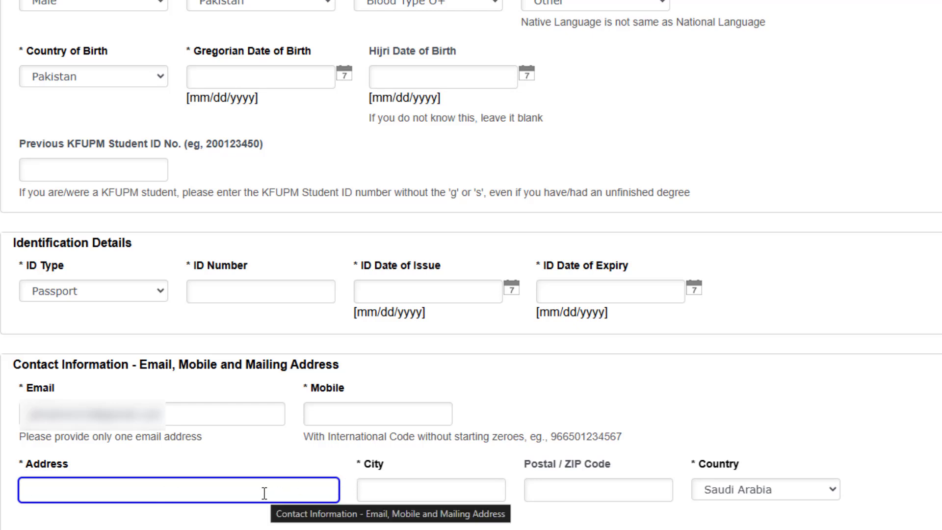
click(375, 488)
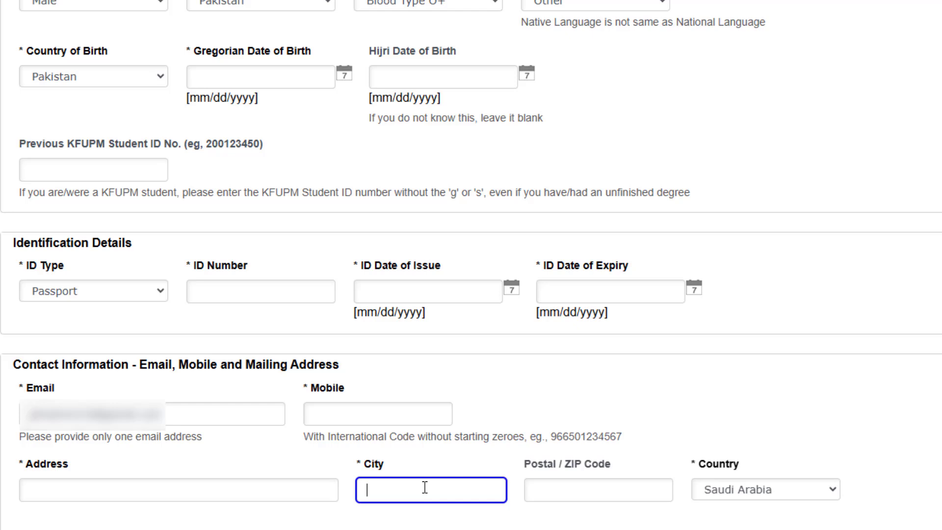
click(560, 486)
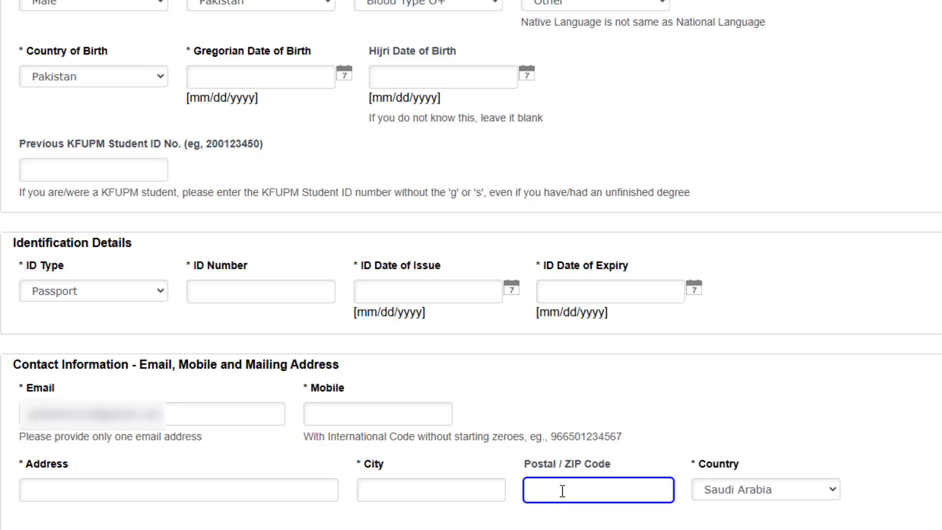
click(742, 483)
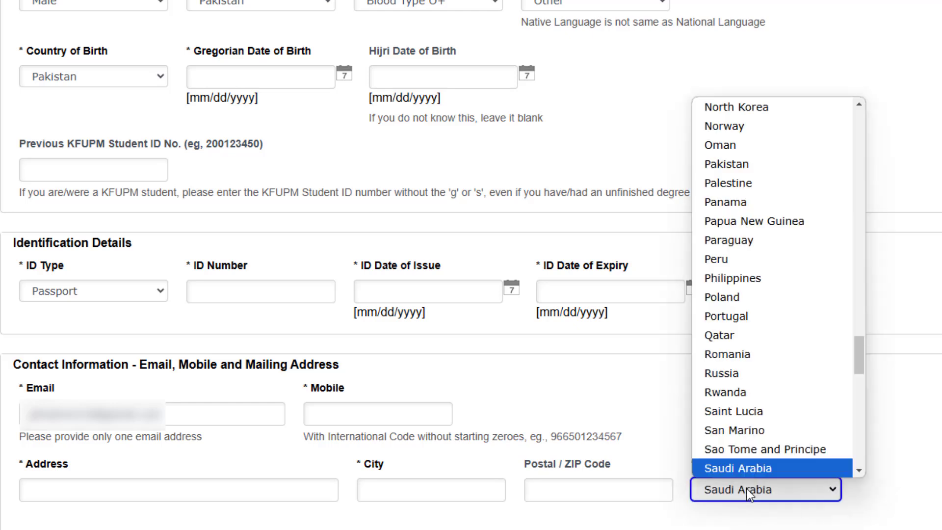
text(p)
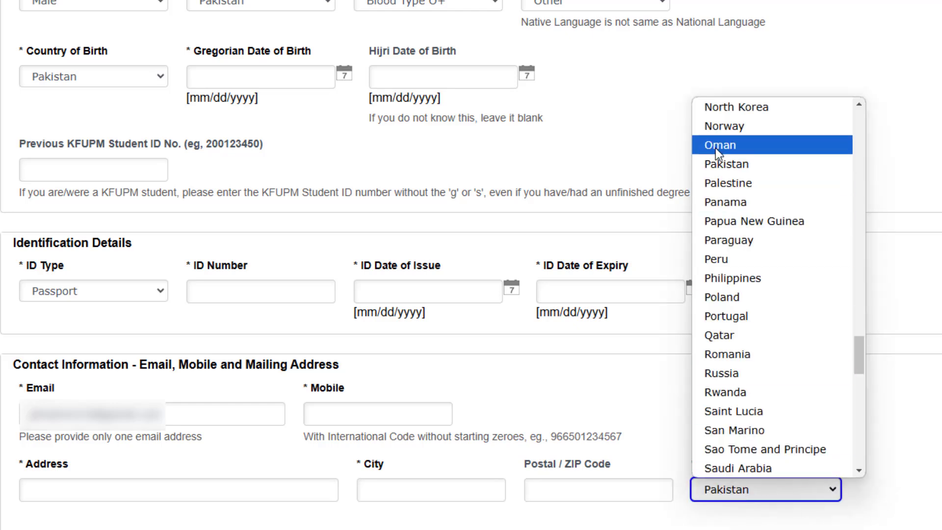
click(717, 160)
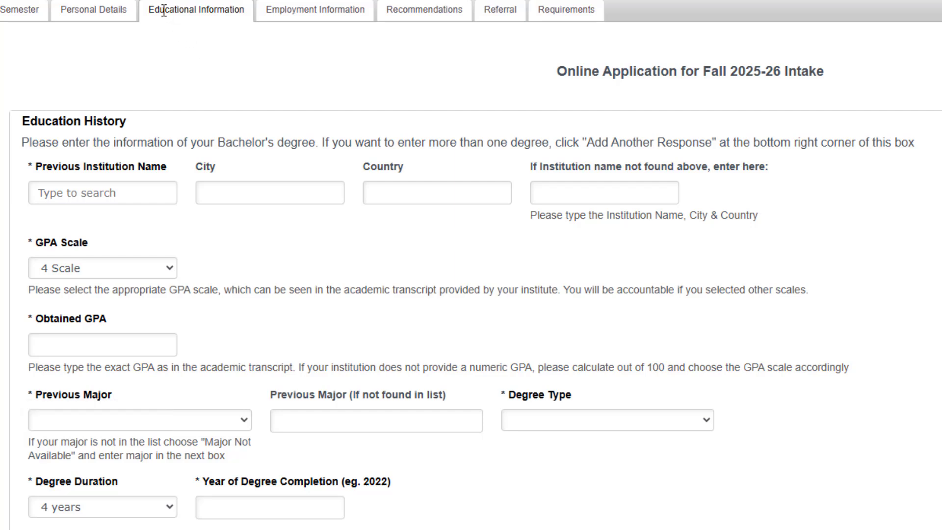
drag(155, 13, 219, 49)
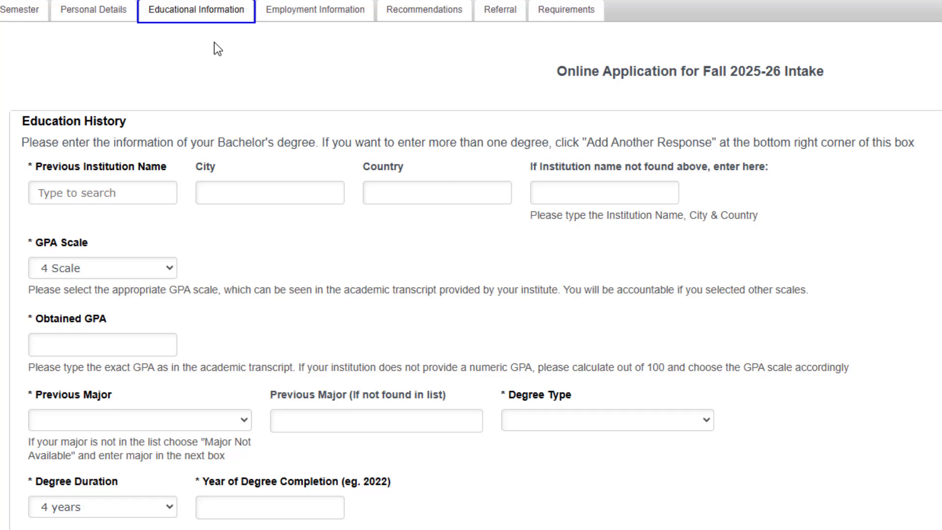
click(104, 163)
click(93, 142)
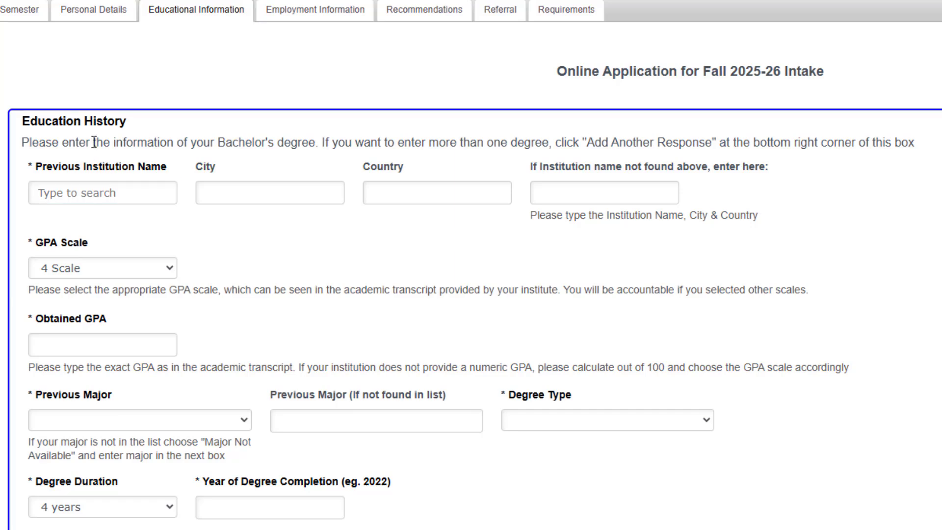
drag(20, 121, 113, 121)
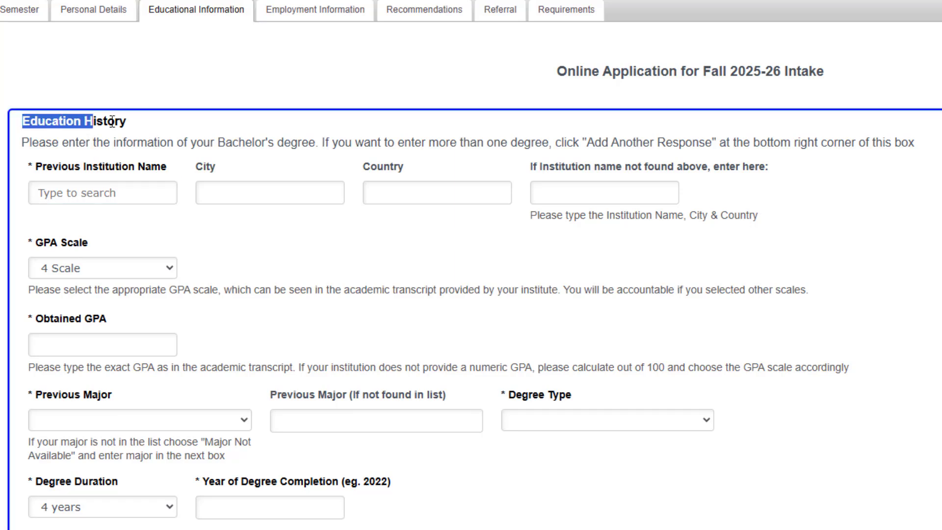
click(134, 122)
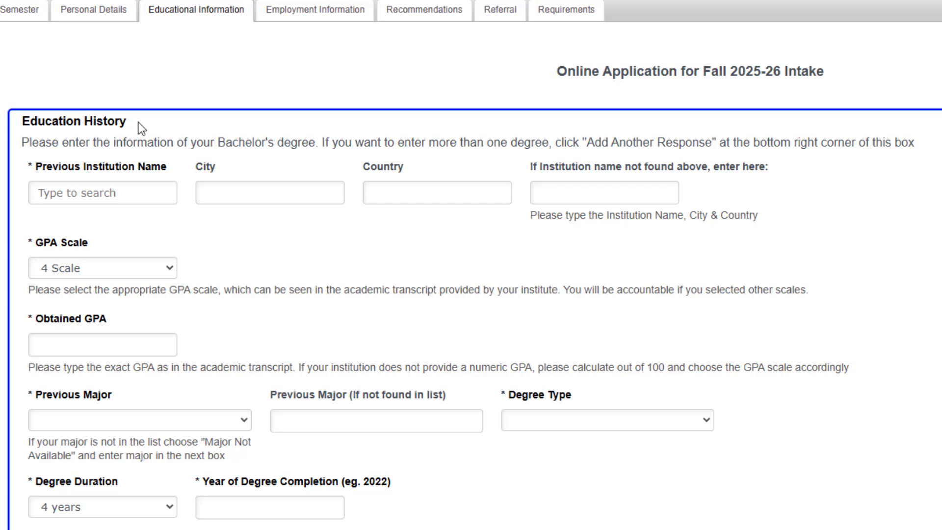
click(116, 189)
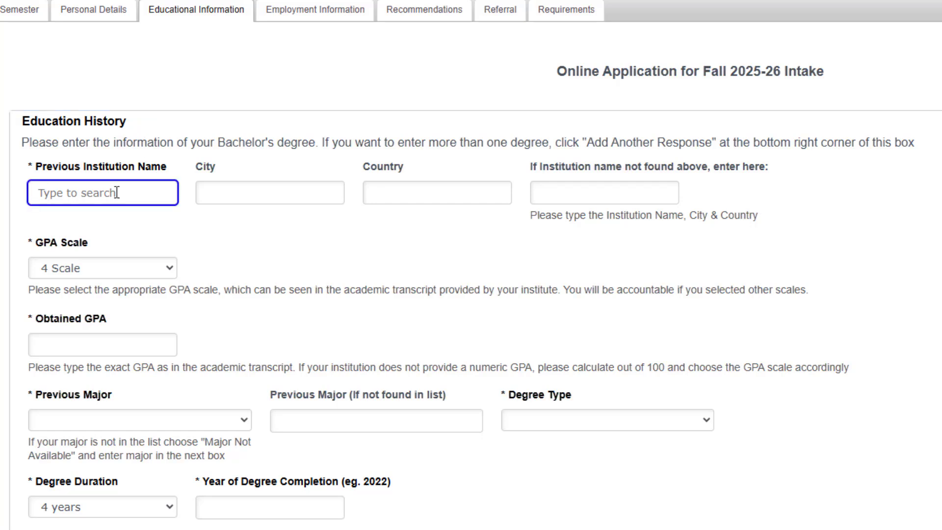
text(ag)
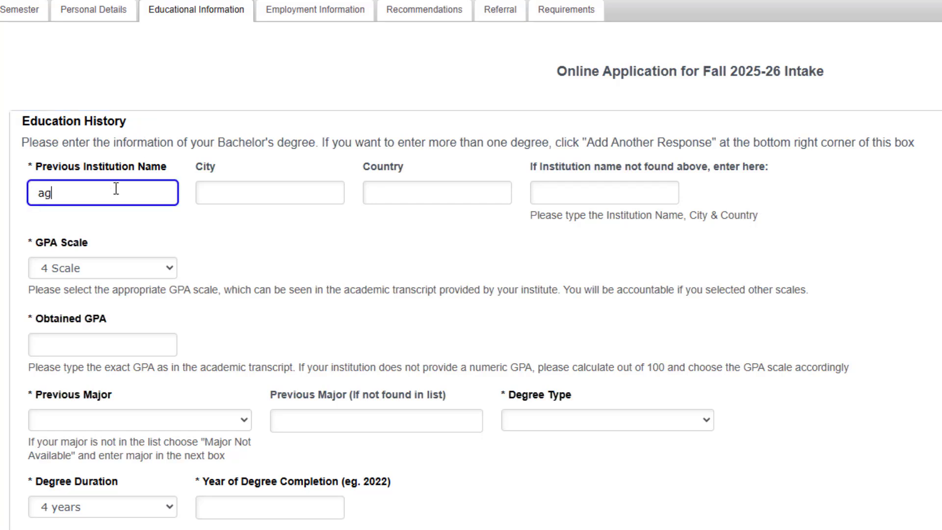
key(BackSpace)
key(BackSpace)
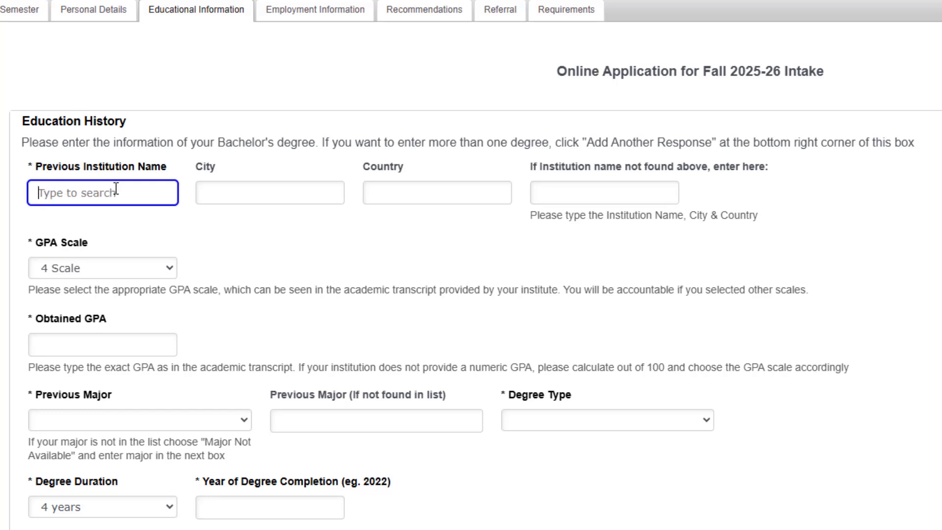
text(uni)
key(BackSpace)
key(BackSpace)
key(BackSpace)
text(uni)
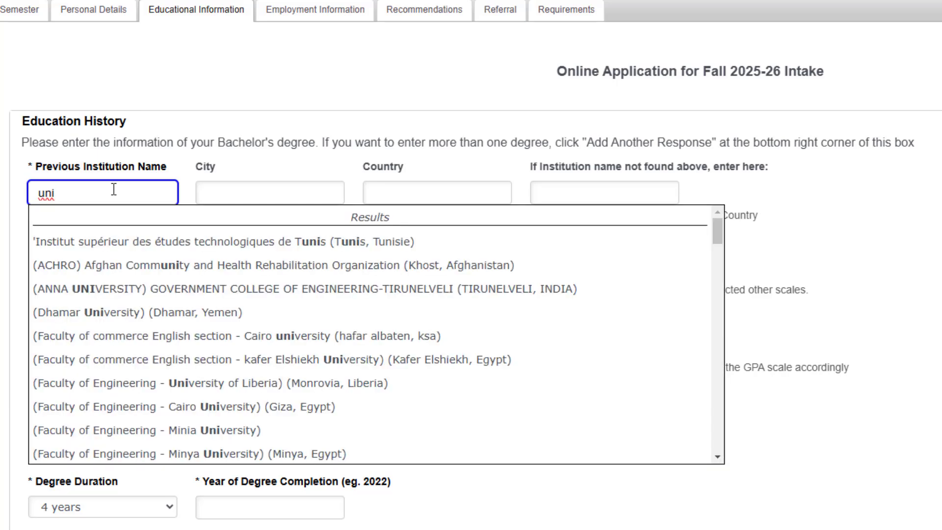
scroll(200, 308, down, 4)
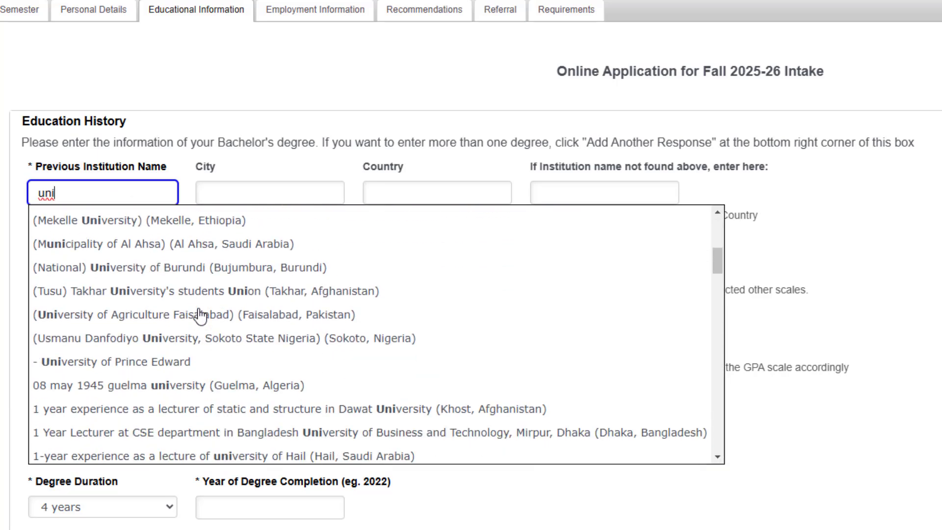
scroll(200, 314, up, 3)
scroll(200, 314, up, 2)
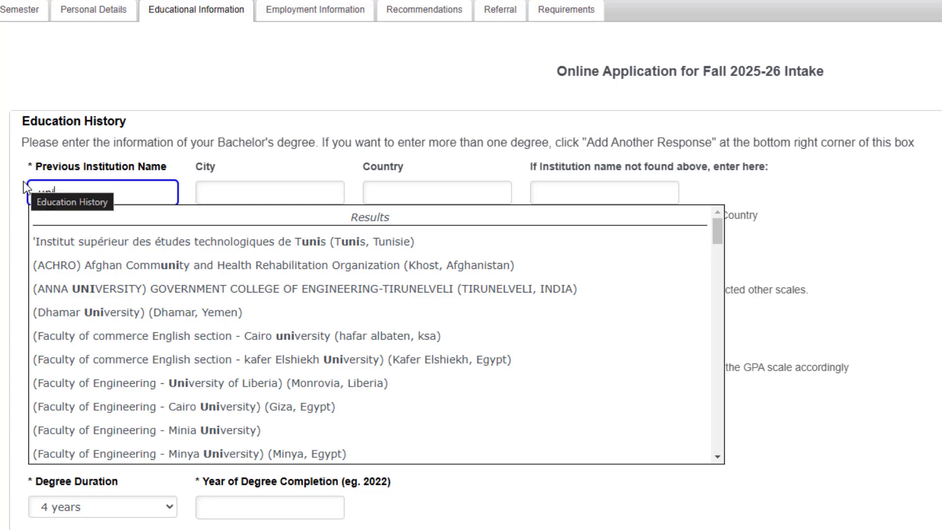
key(BackSpace)
key(BackSpace)
key(BackSpace)
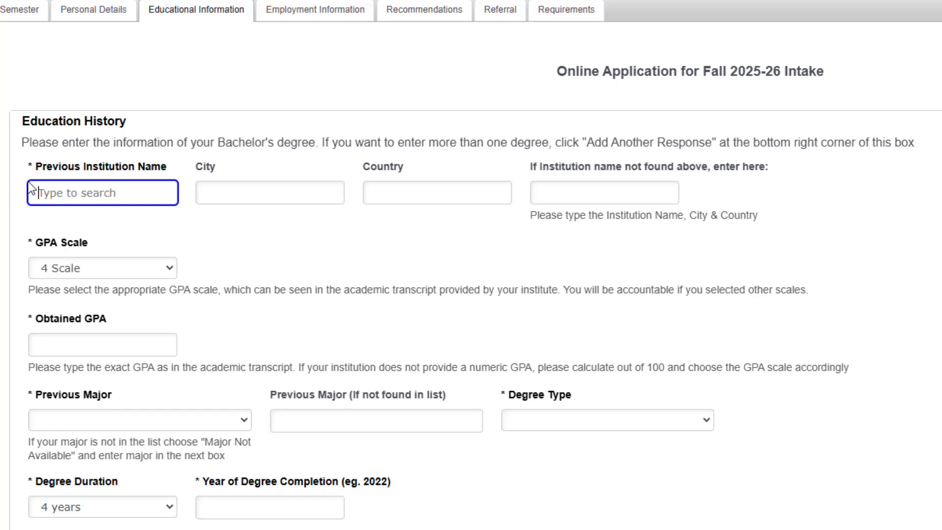
click(235, 191)
click(428, 192)
click(600, 186)
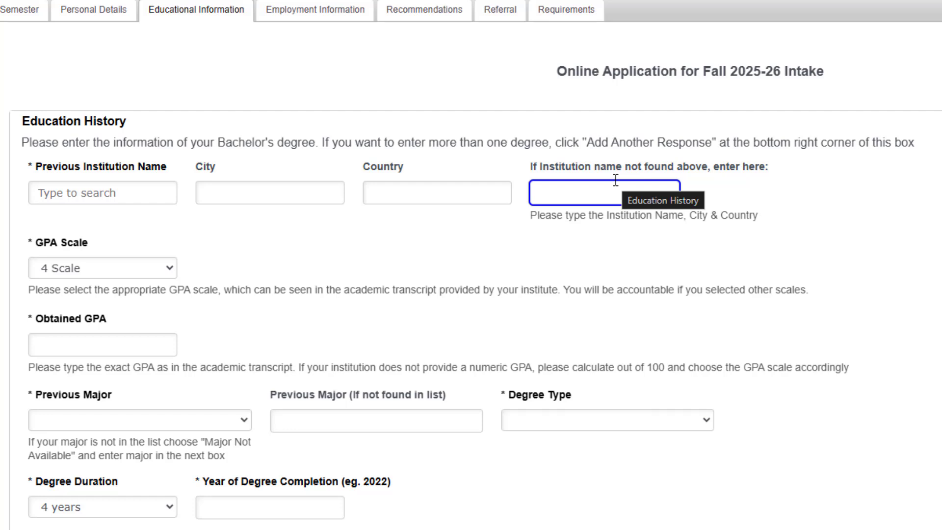
scroll(329, 225, down, 2)
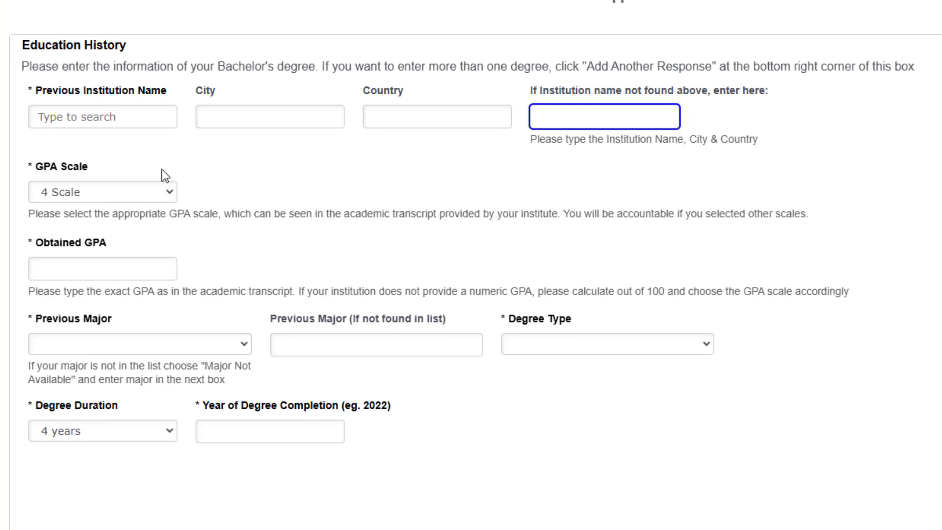
click(125, 196)
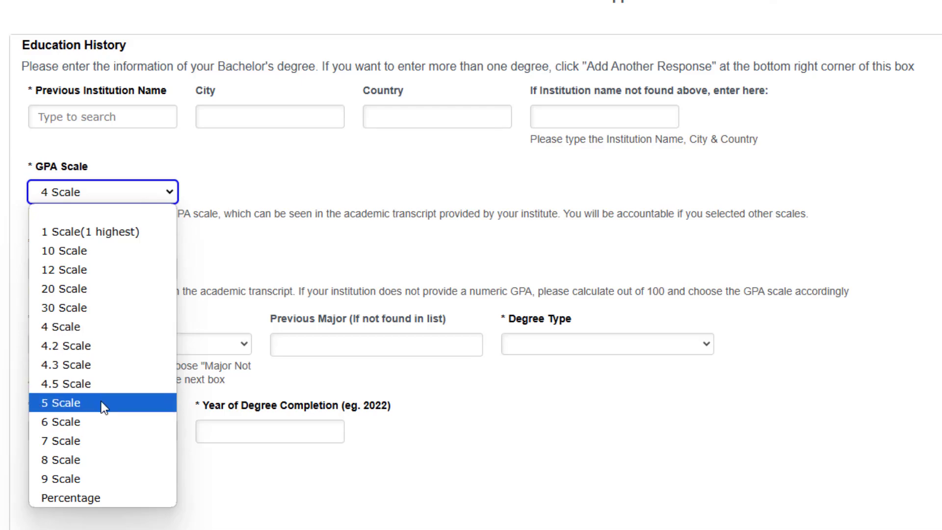
click(215, 172)
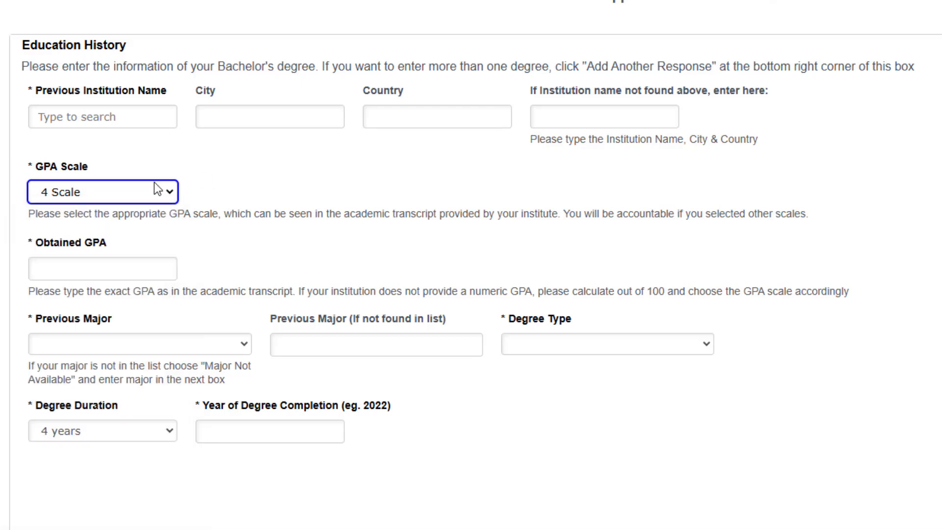
click(127, 273)
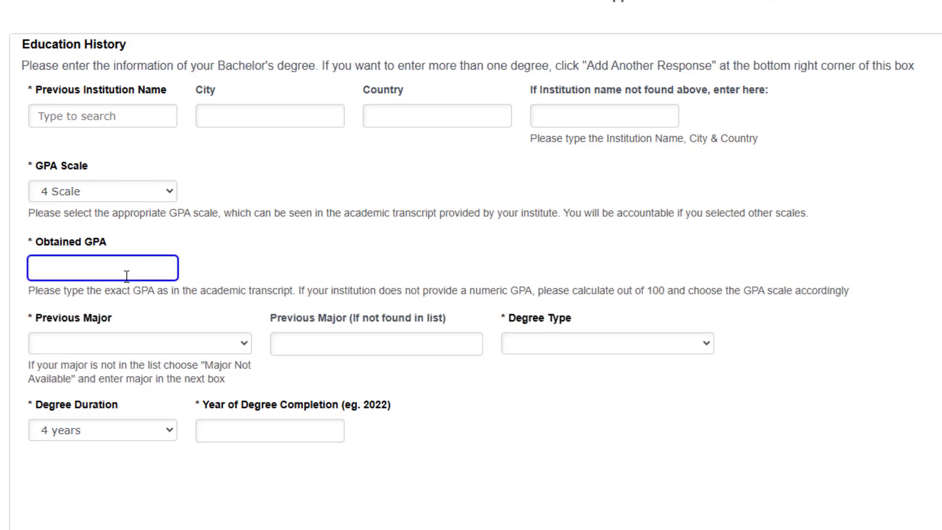
scroll(129, 278, down, 1)
click(196, 275)
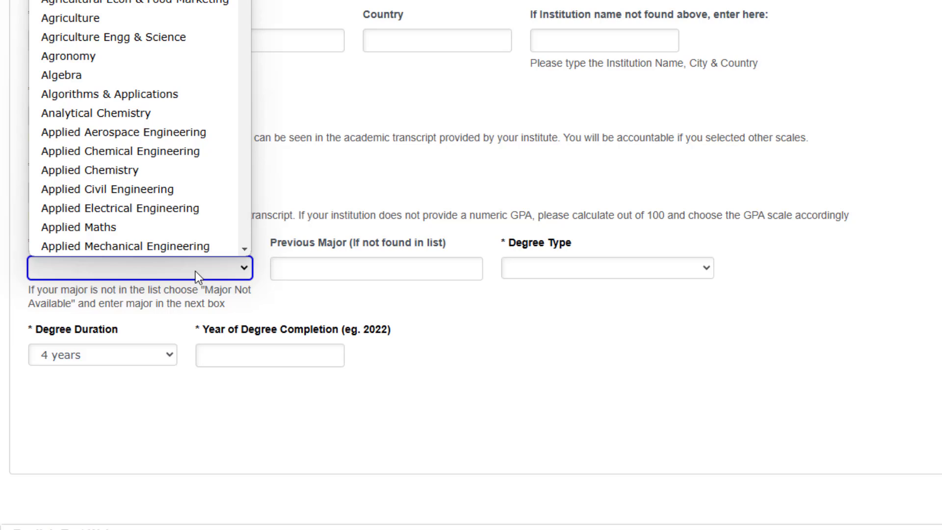
click(195, 272)
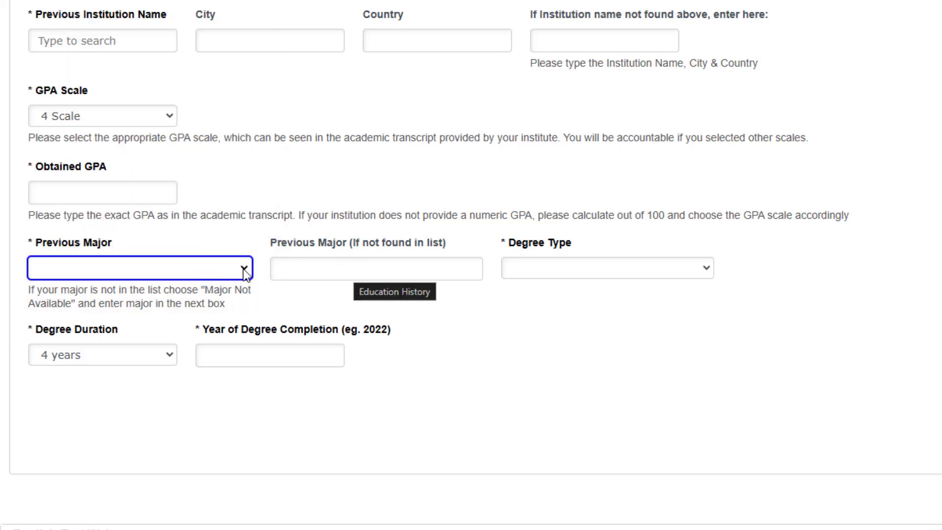
click(136, 266)
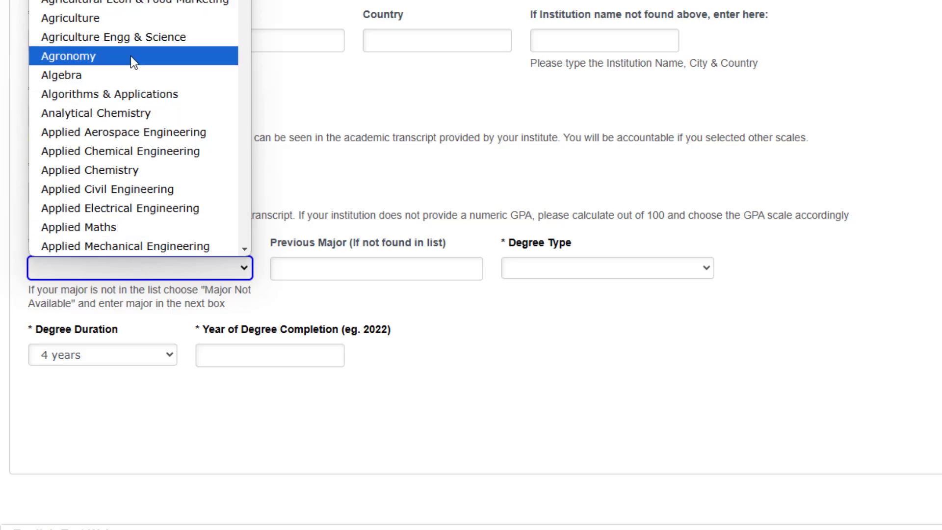
scroll(132, 78, down, 12)
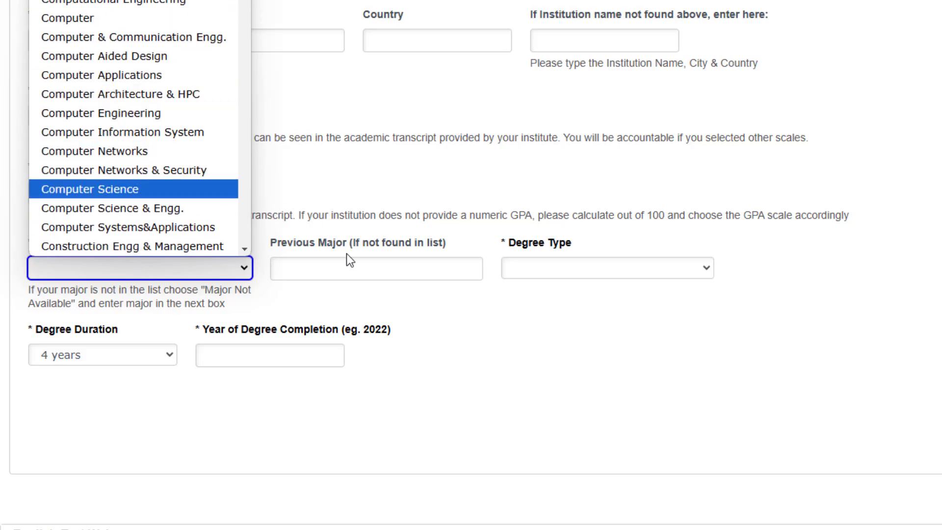
click(348, 268)
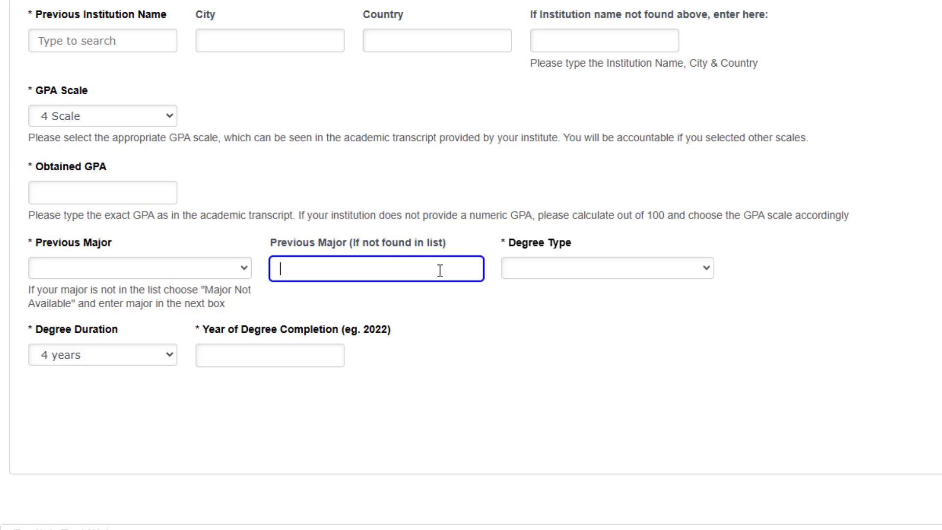
click(541, 278)
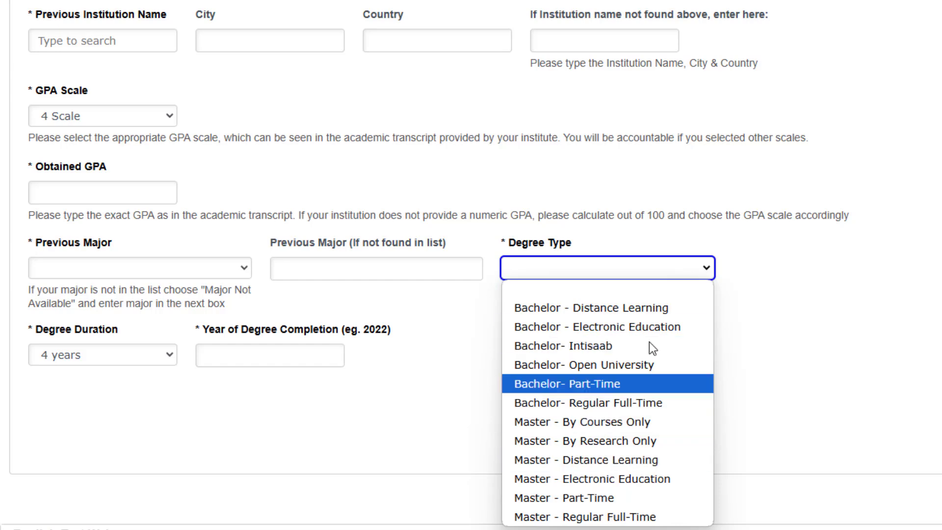
click(432, 407)
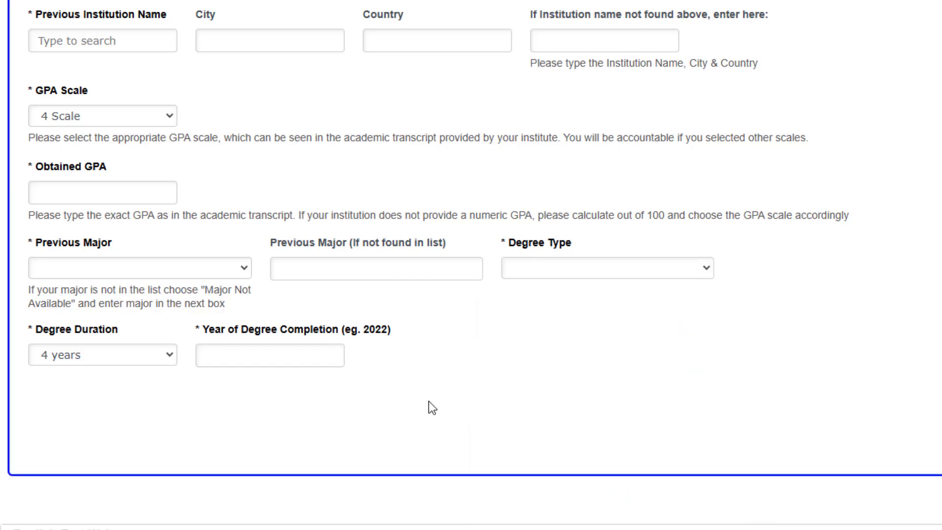
click(124, 354)
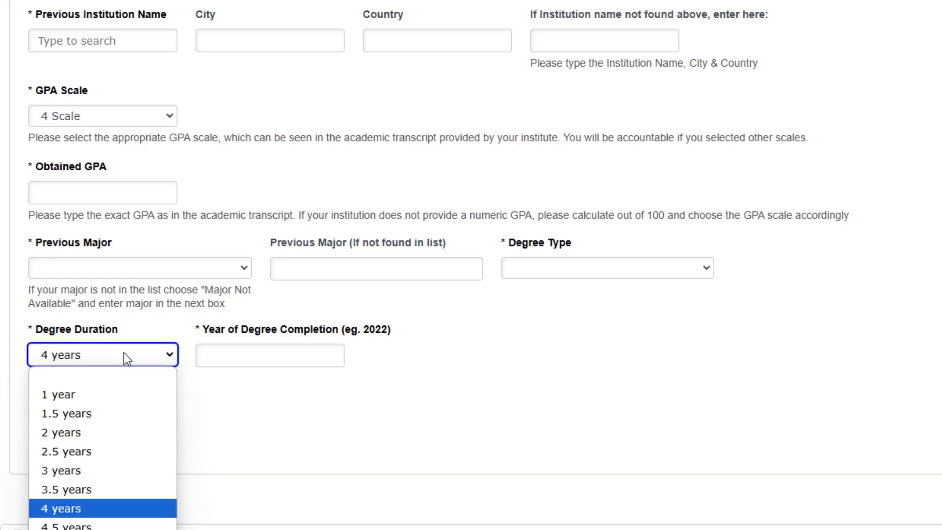
click(123, 354)
click(279, 353)
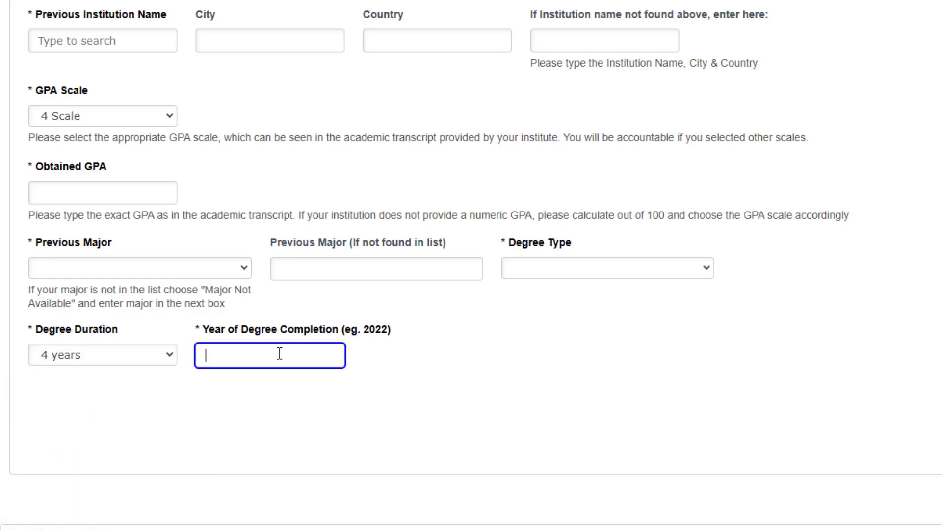
scroll(652, 347, down, 5)
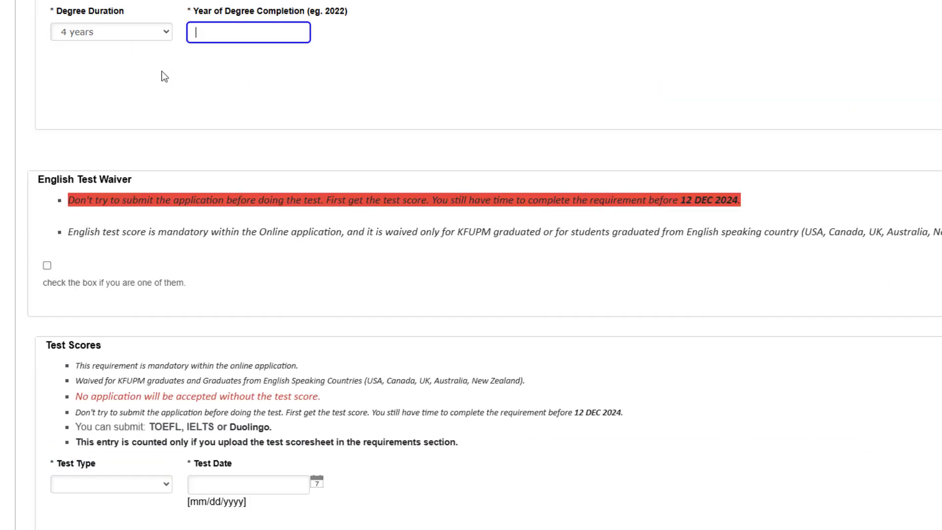
- Read the English Test Waiver notes on degrees from English-speaking countries (USA, Canada, UK, Australia)
scroll(131, 109, down, 1)
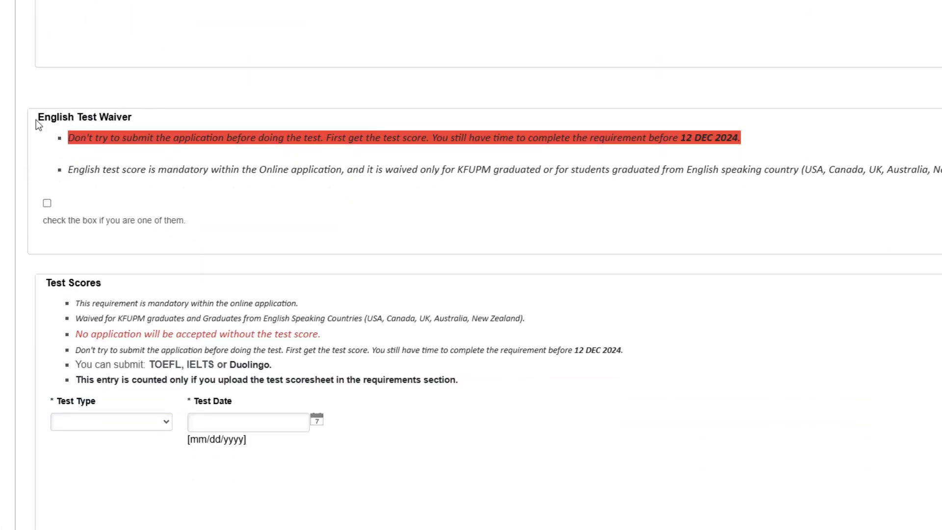
drag(37, 119, 137, 117)
click(145, 116)
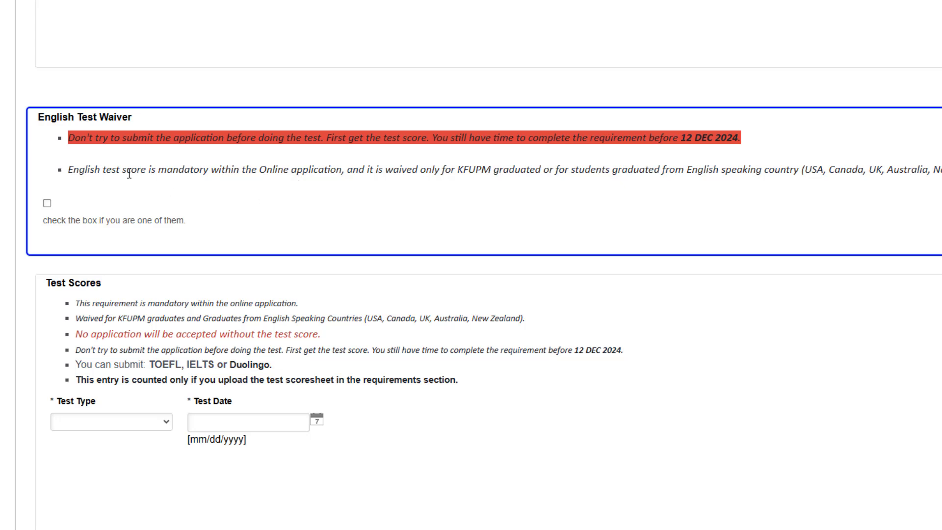
drag(69, 169, 604, 170)
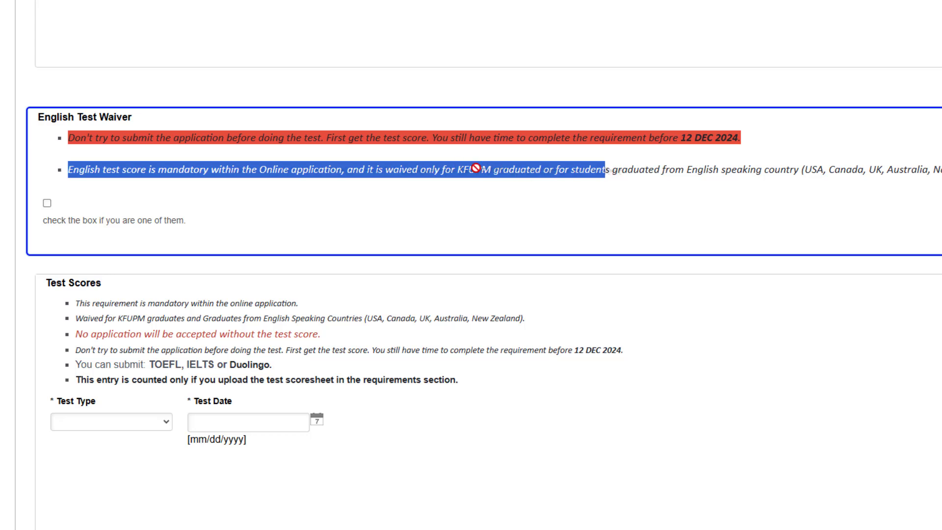
click(564, 191)
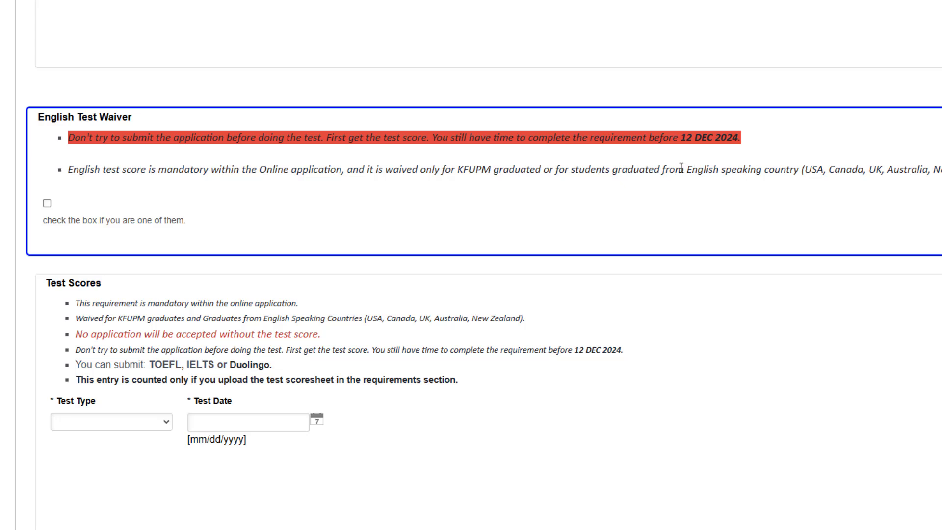
drag(685, 169, 756, 182)
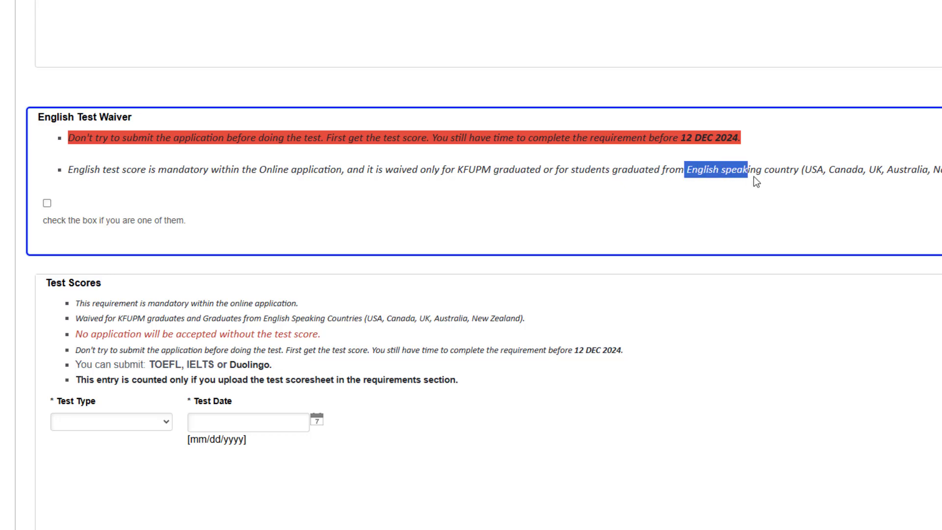
double_click(815, 169)
double_click(856, 170)
double_click(875, 169)
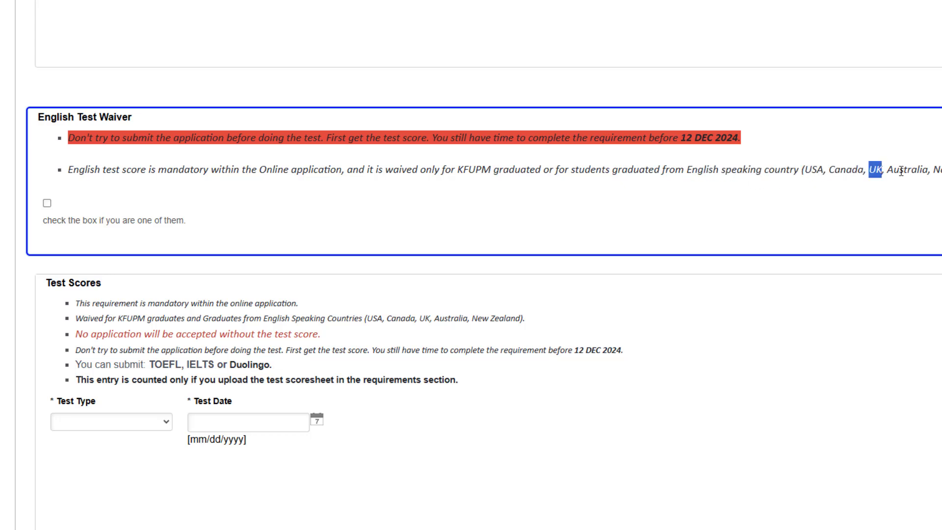
double_click(907, 169)
click(907, 169)
- Open the English Test Type list and click into the Test Date field
scroll(74, 240, down, 2)
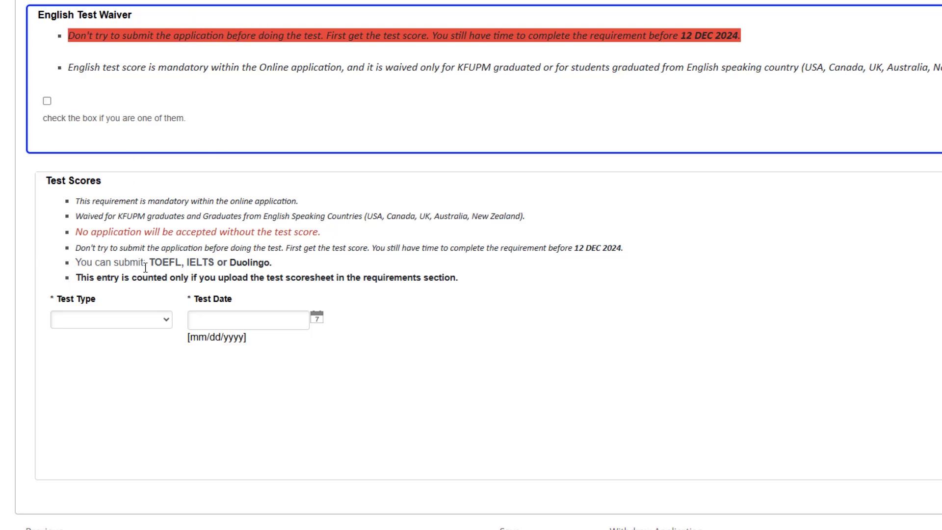
click(110, 320)
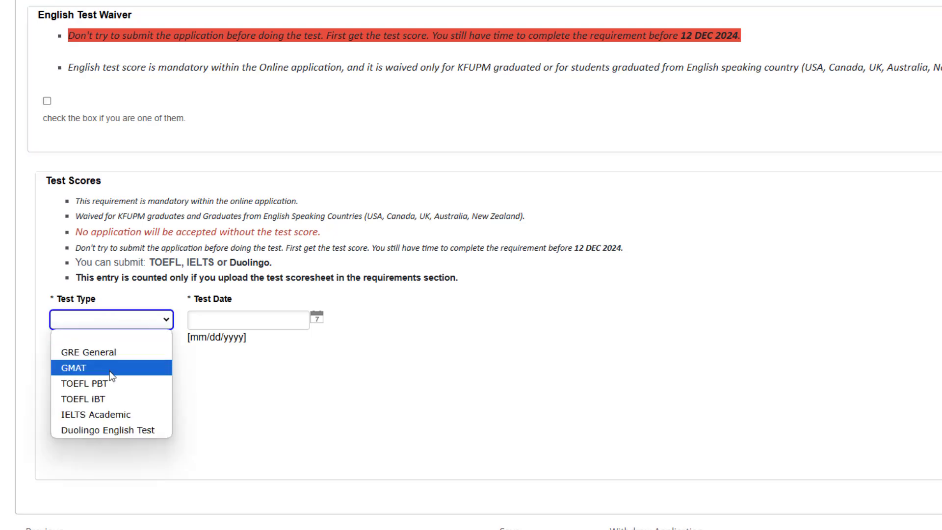
click(251, 327)
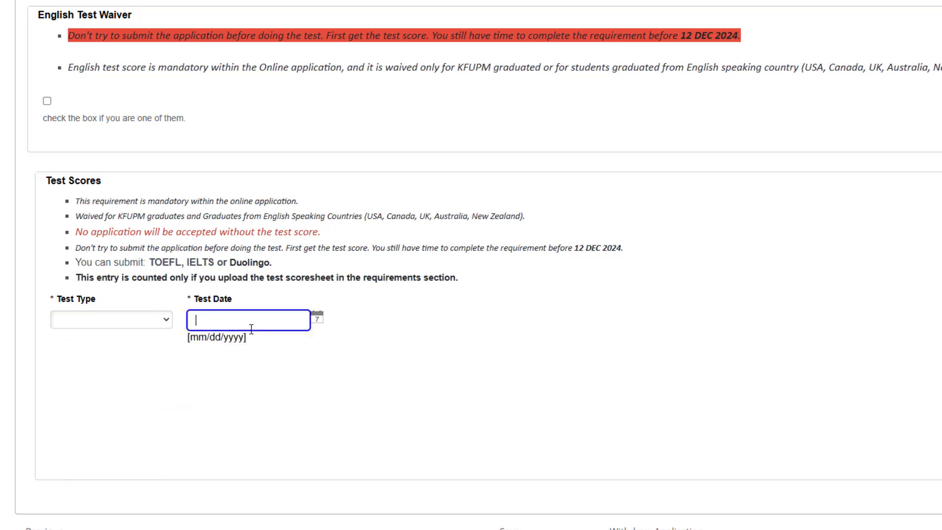
click(326, 339)
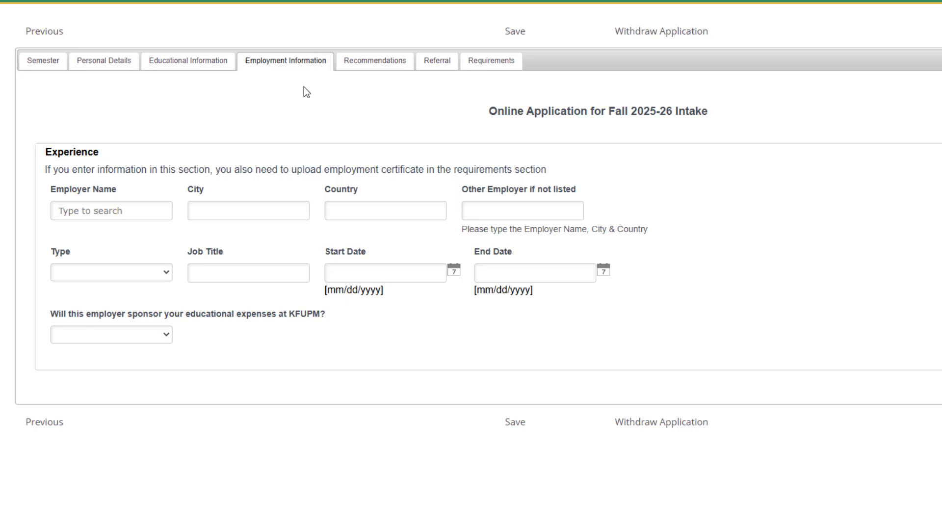
- Go through the employer name, city, country, employment type, job title and date fields, leaving them blank
click(133, 210)
click(212, 216)
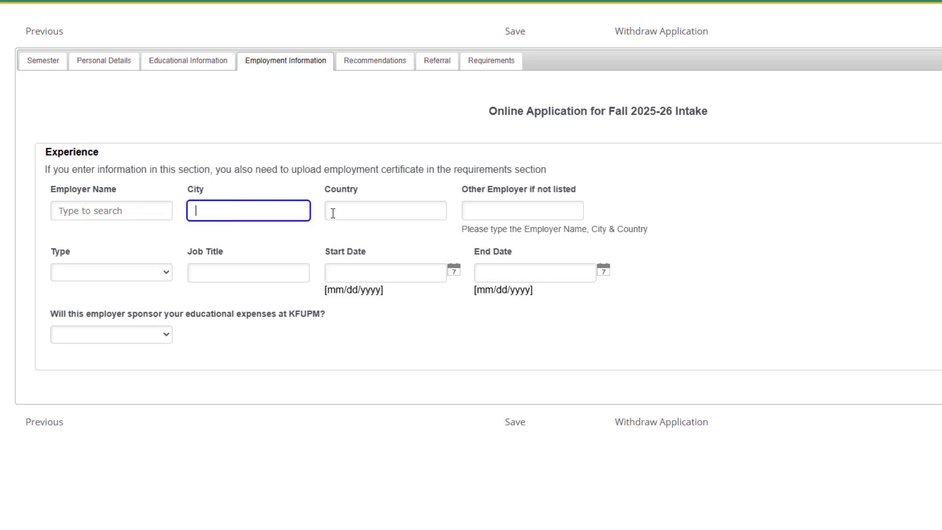
click(341, 214)
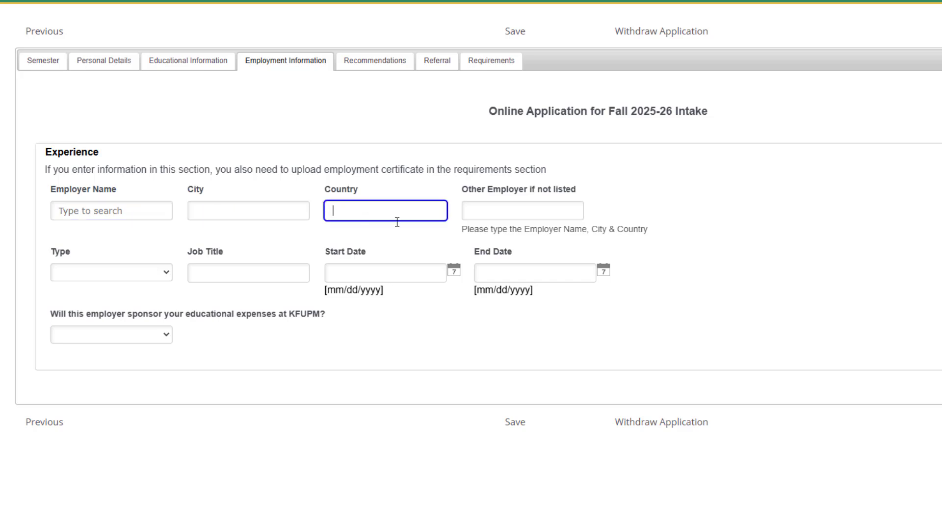
click(492, 215)
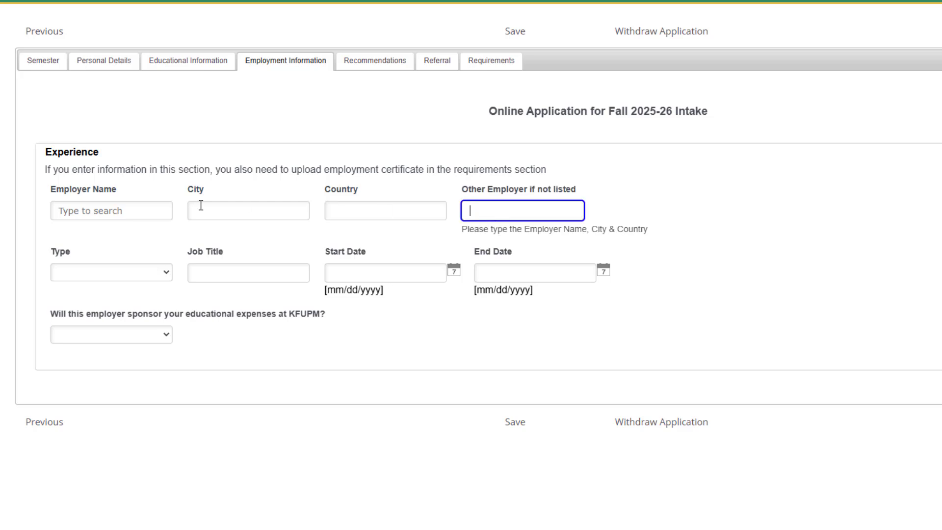
click(108, 209)
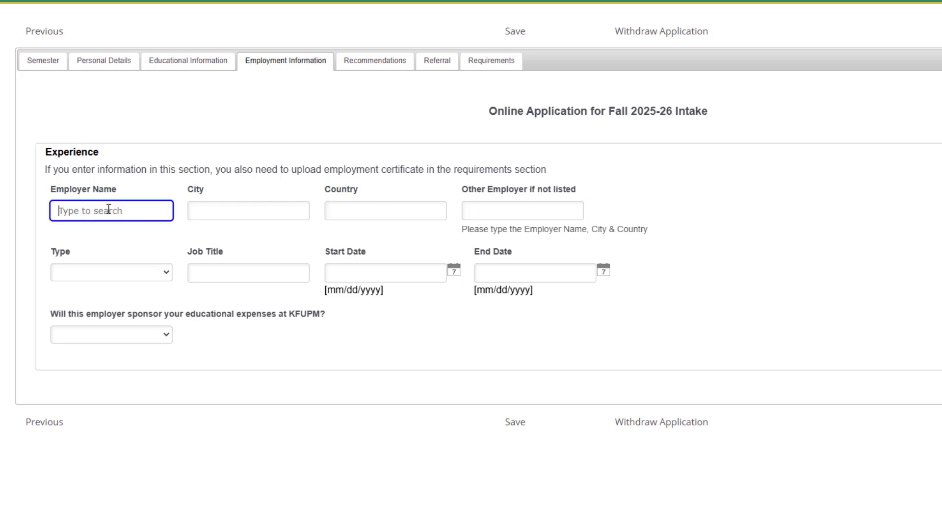
click(544, 201)
click(96, 276)
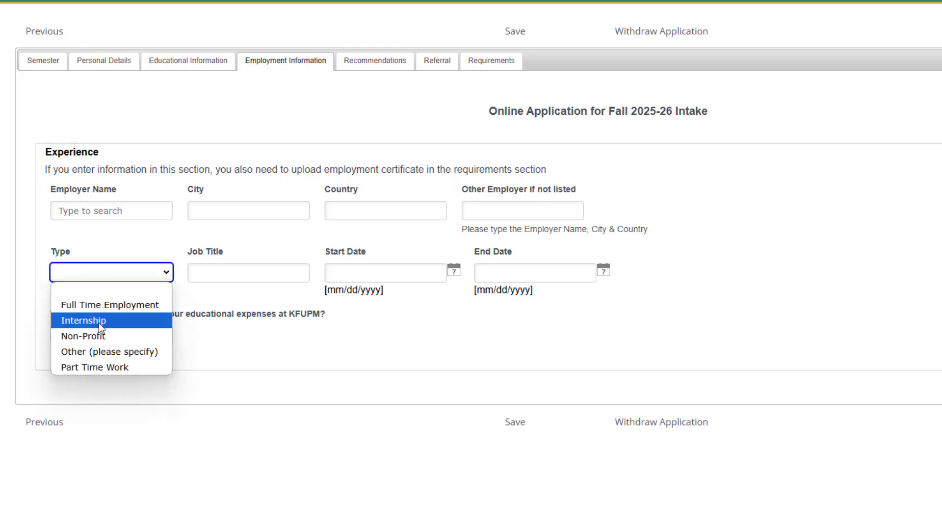
click(233, 247)
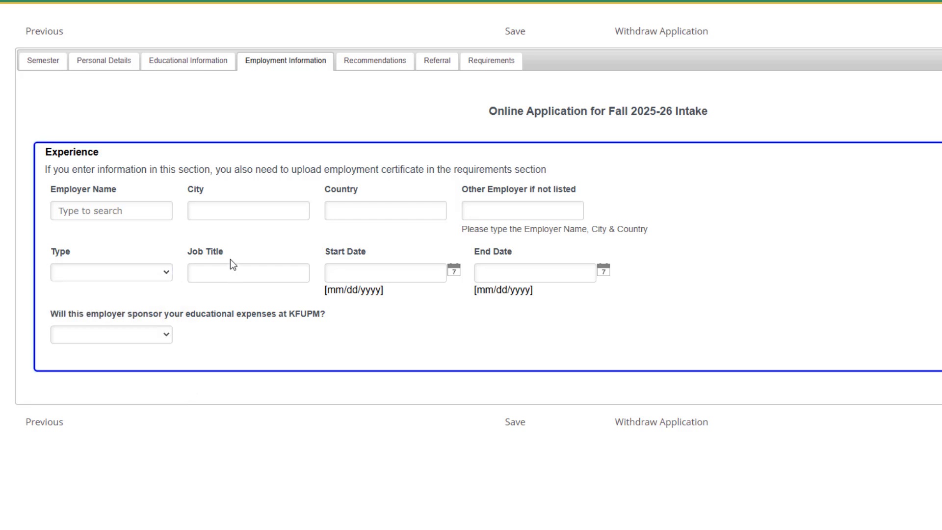
click(231, 273)
click(364, 277)
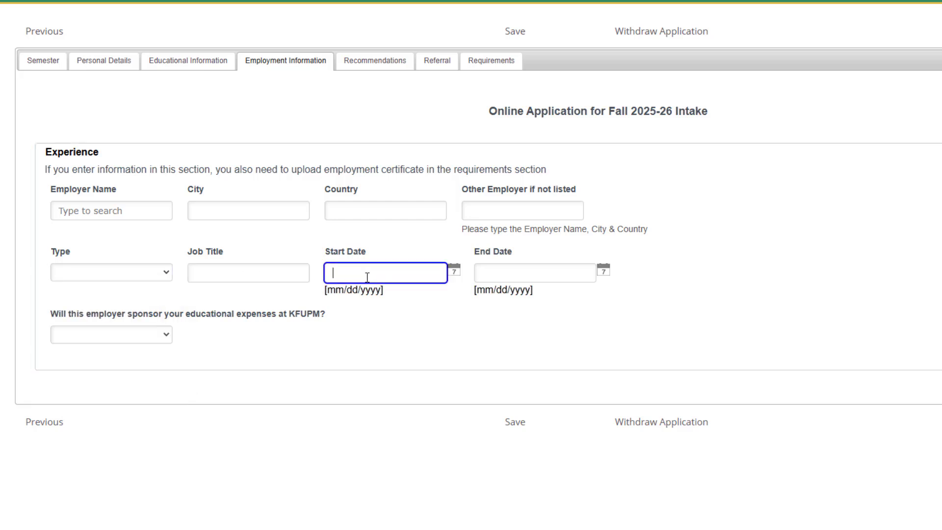
click(514, 271)
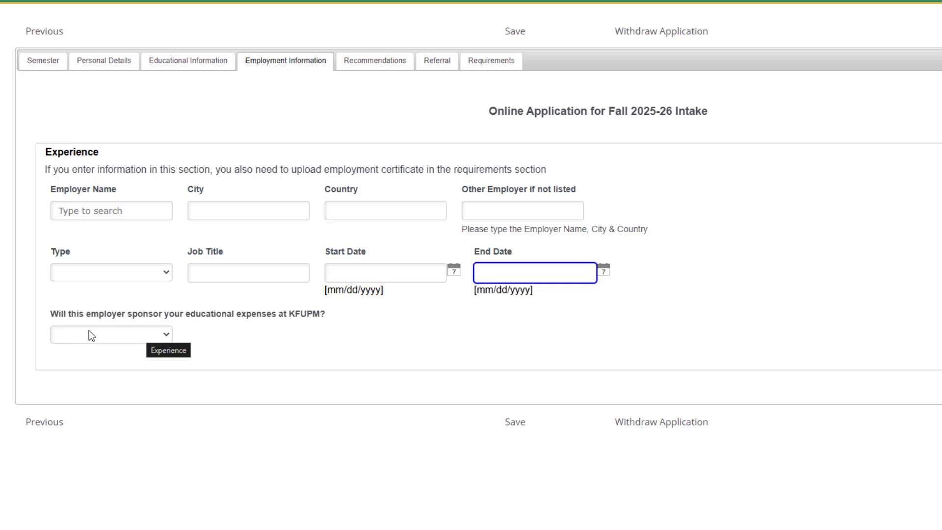
- Answer NO to the employer sponsorship question
drag(48, 314, 328, 319)
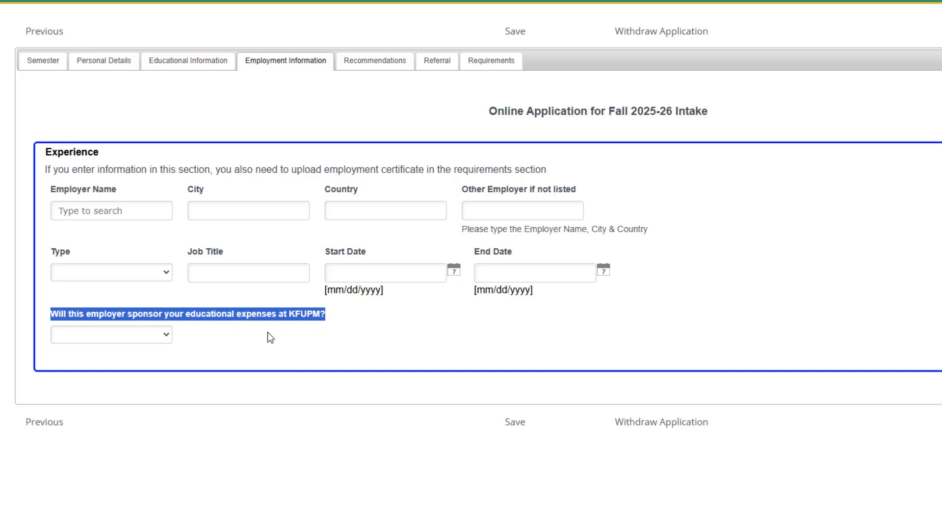
click(214, 328)
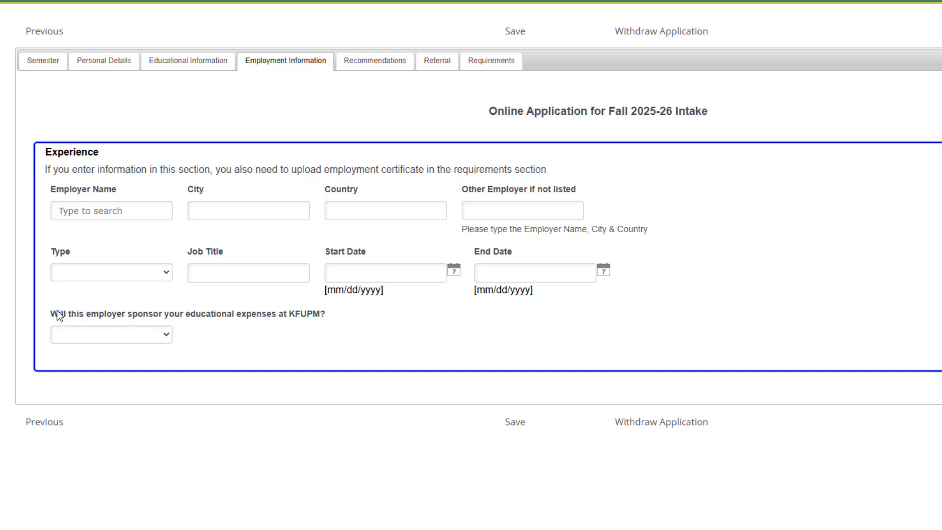
drag(53, 314, 328, 313)
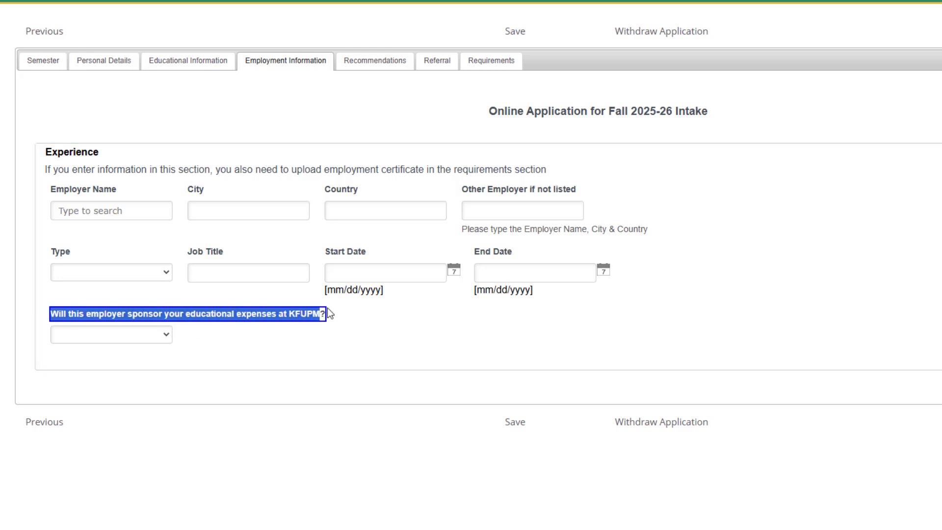
click(108, 334)
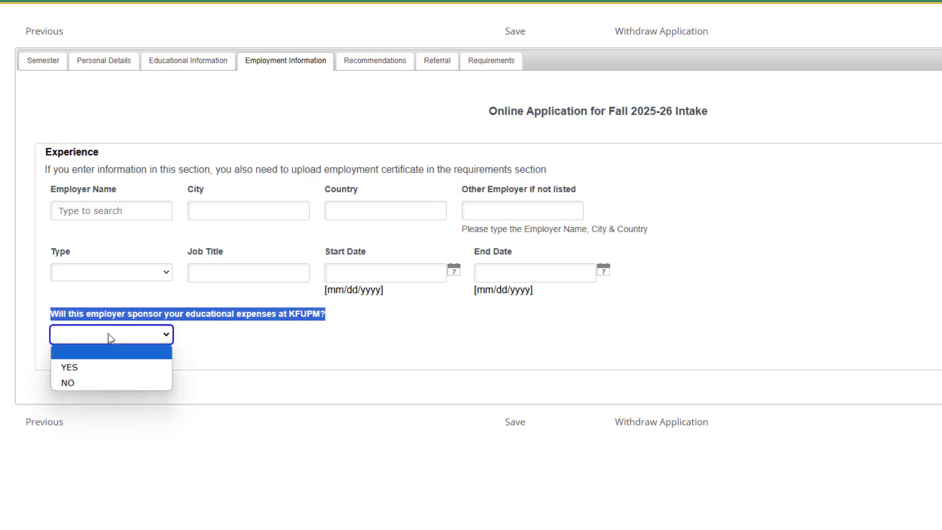
click(107, 382)
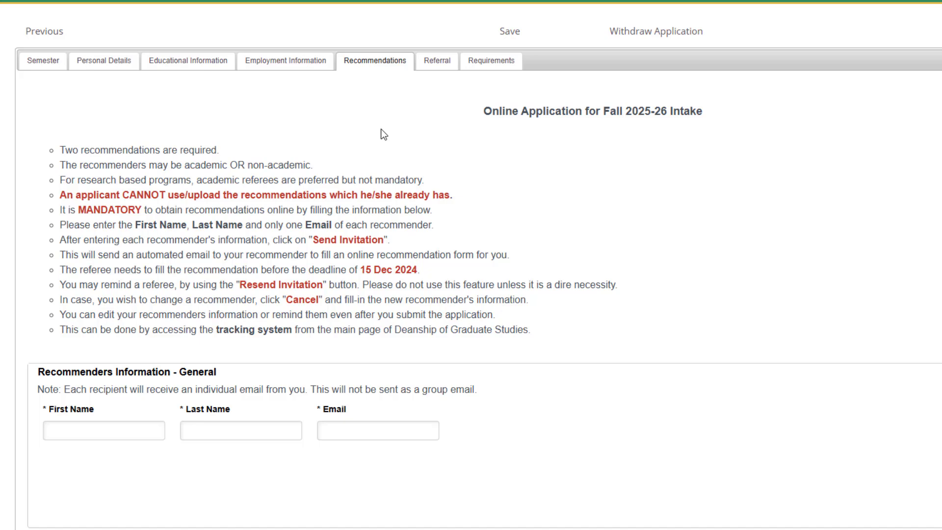
- Leave the first recommender's first name, last name and email empty
scroll(427, 152, down, 4)
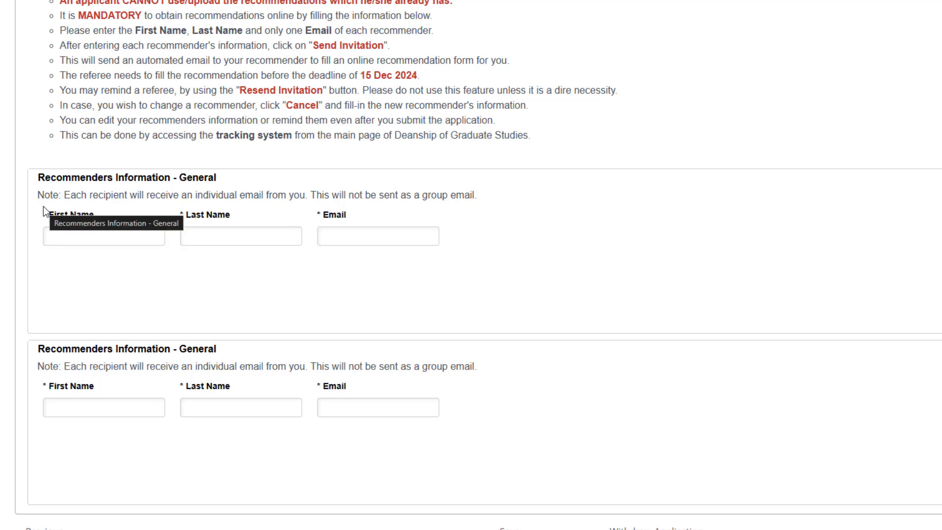
click(116, 242)
click(217, 238)
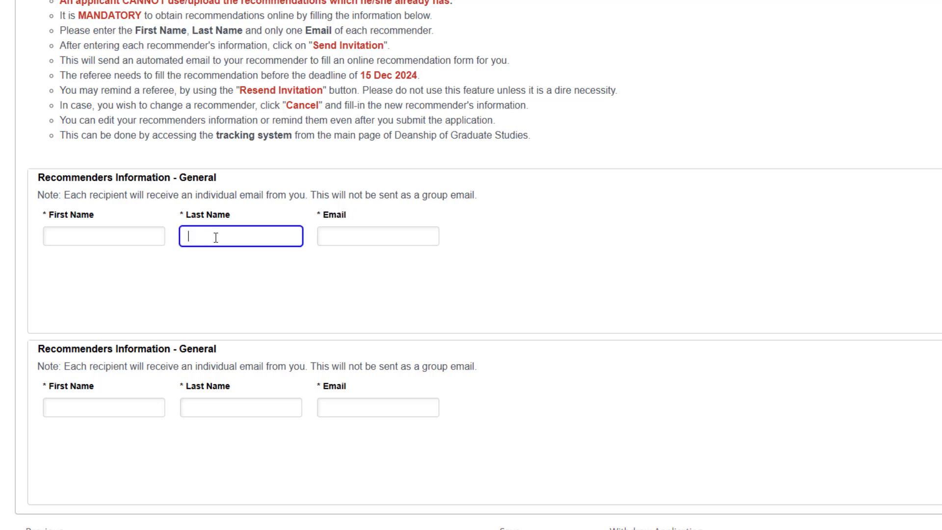
click(135, 232)
click(213, 233)
click(334, 233)
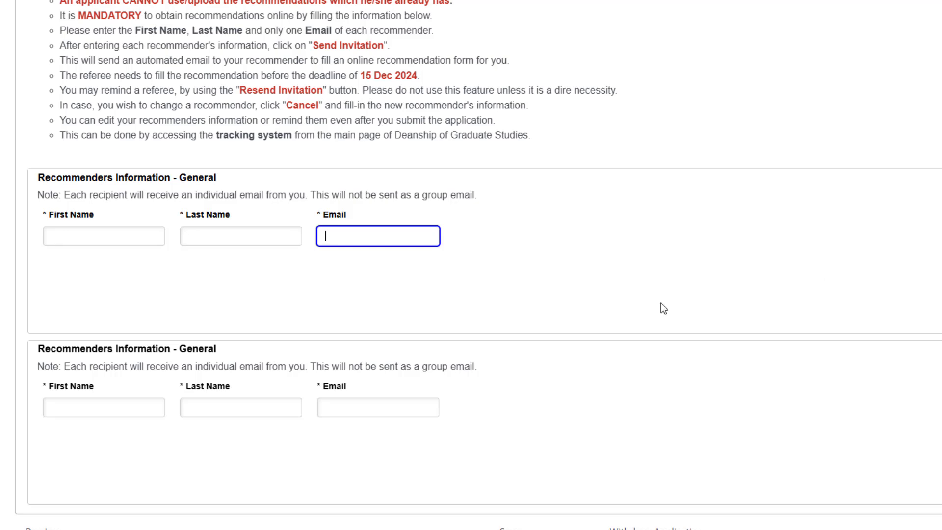
- Leave the second recommender's name fields empty and continue to the Referral section
click(110, 400)
click(218, 401)
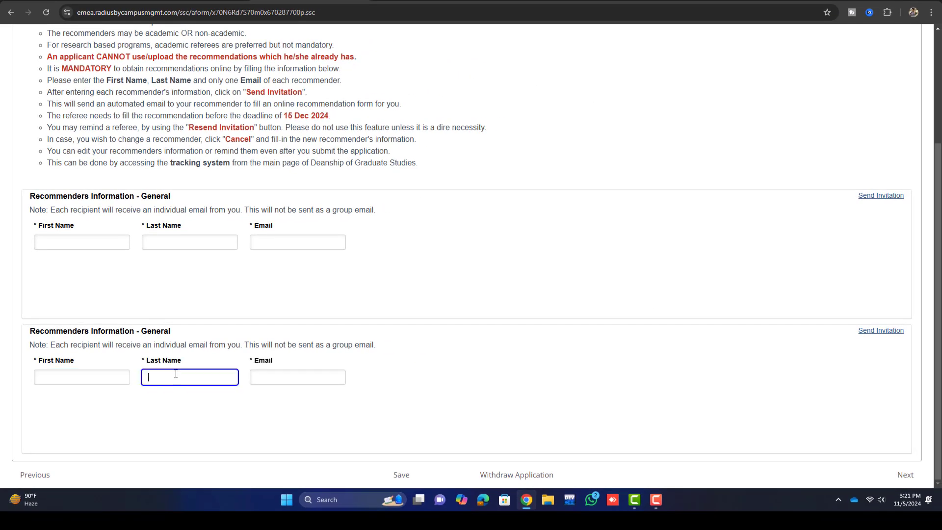
click(295, 387)
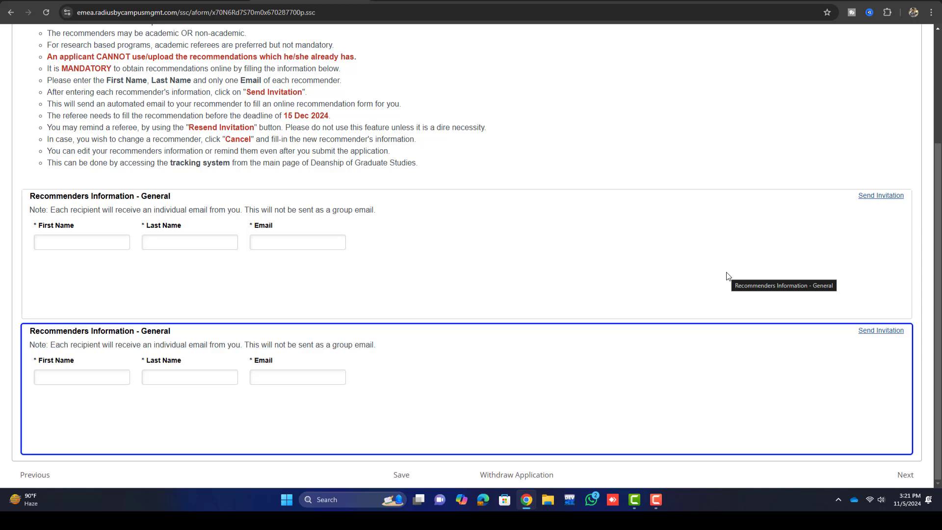
scroll(651, 283, up, 3)
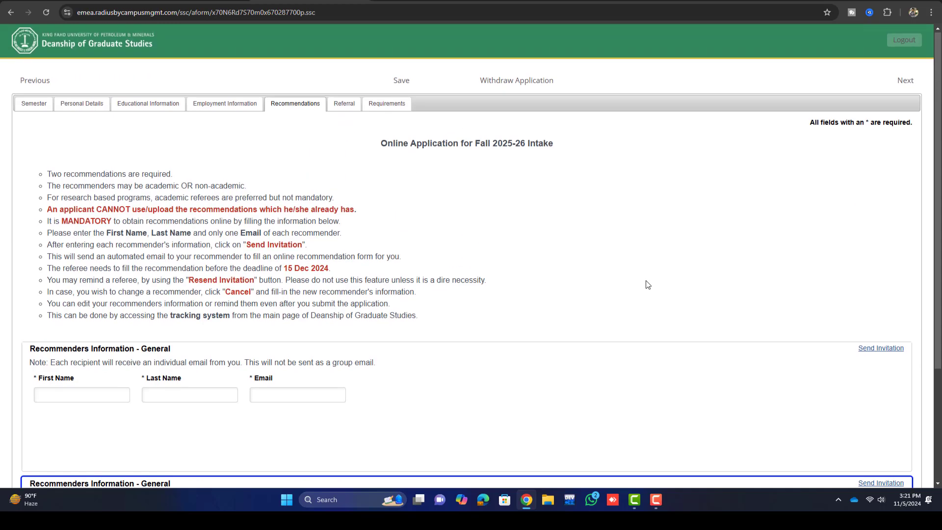
scroll(687, 324, down, 3)
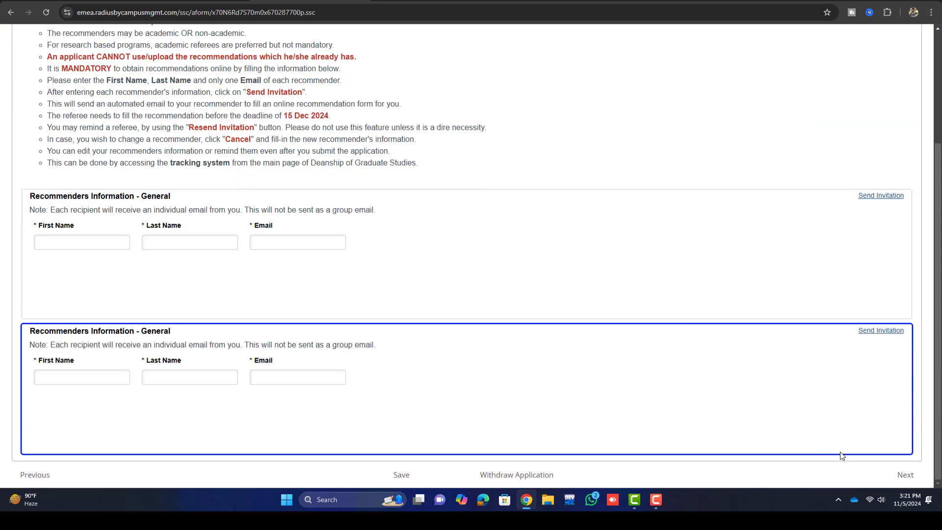
click(901, 475)
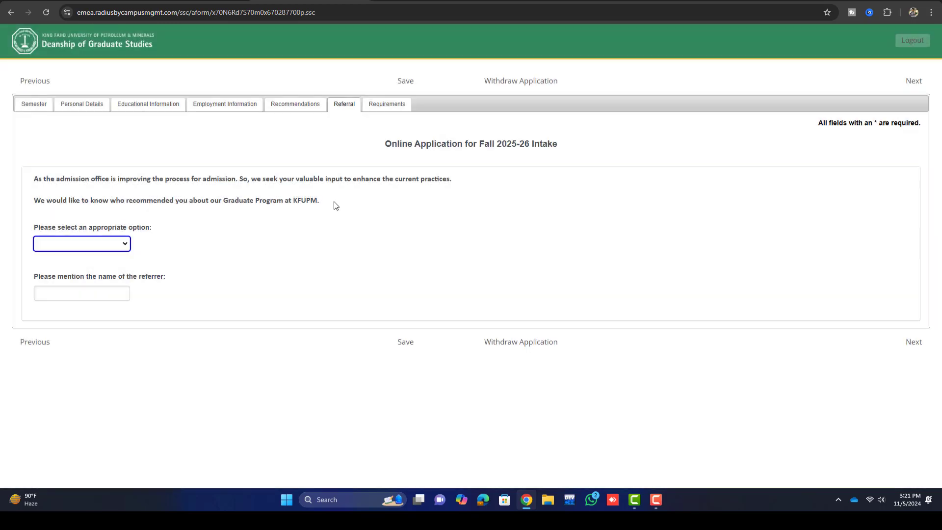
- Set the referral source to 'Referred by a social media platform.' and proceed to Requirements
click(341, 134)
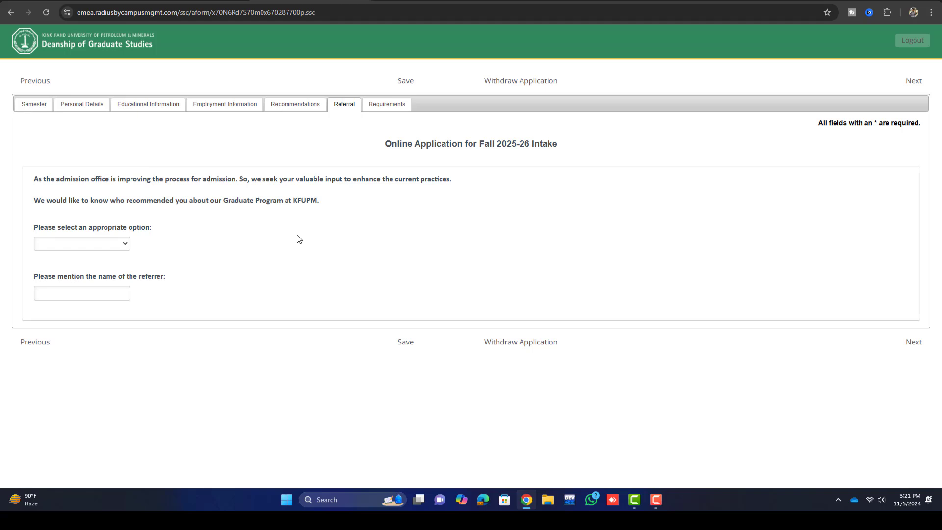
click(112, 245)
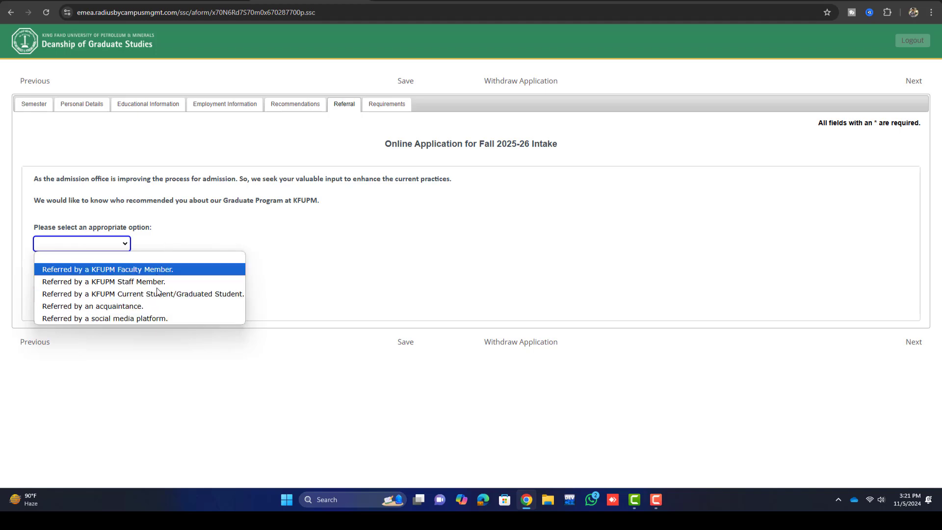
click(154, 318)
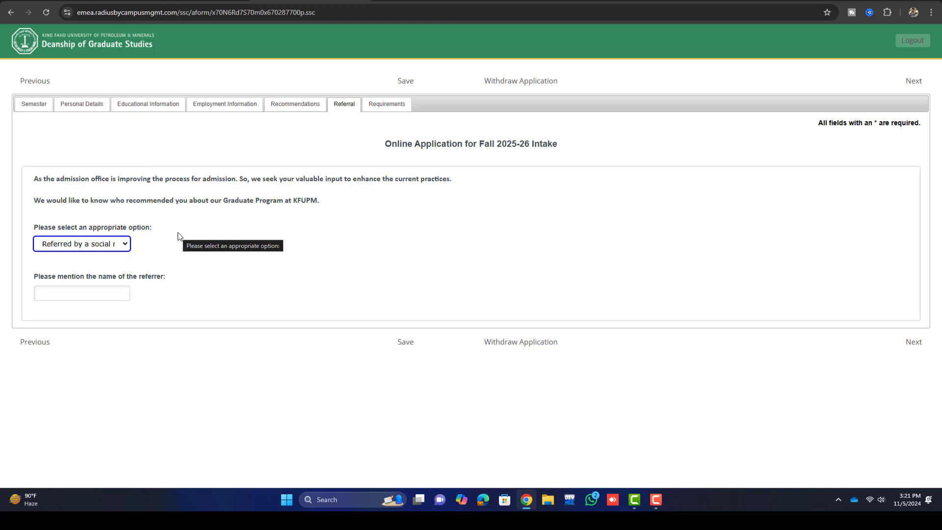
click(105, 291)
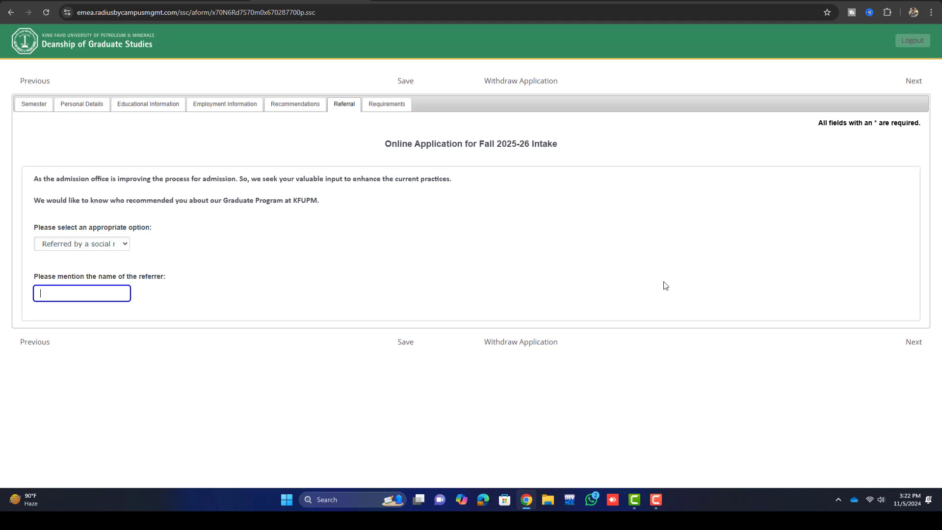
click(912, 346)
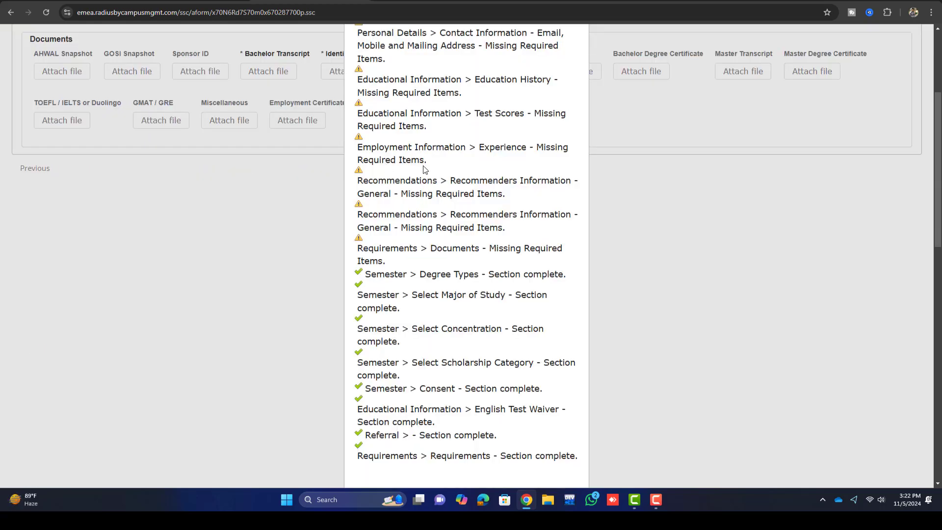
- Close the validation summary and review the required documents, including the Bachelor Transcript
scroll(426, 169, down, 5)
click(464, 253)
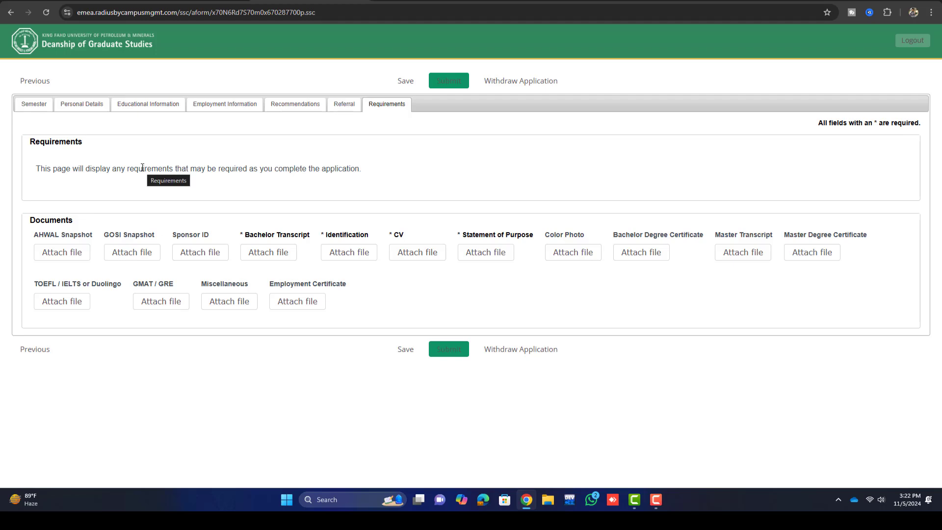
drag(36, 234, 247, 237)
click(261, 238)
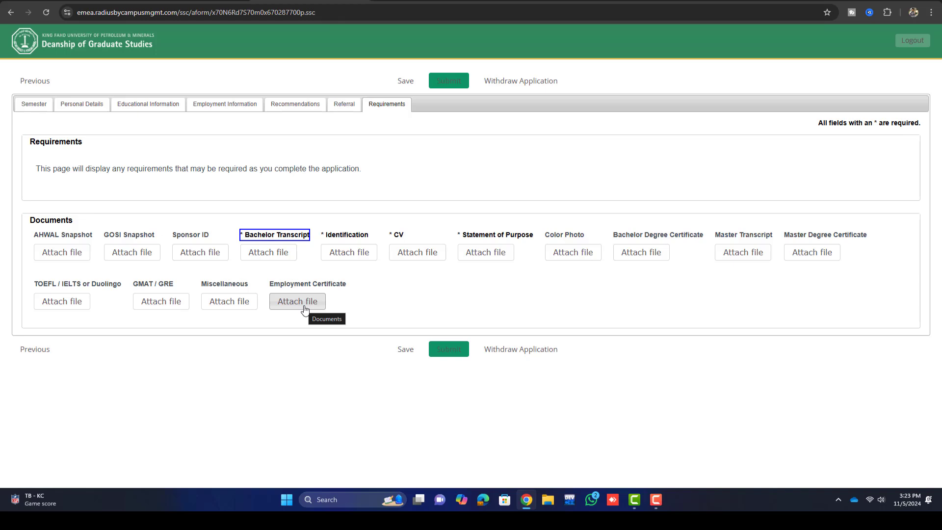
click(444, 357)
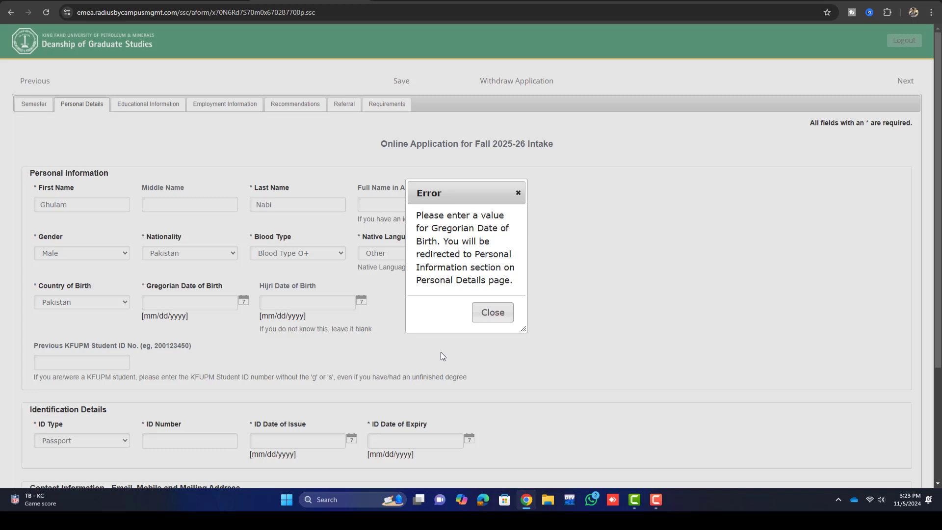
click(493, 312)
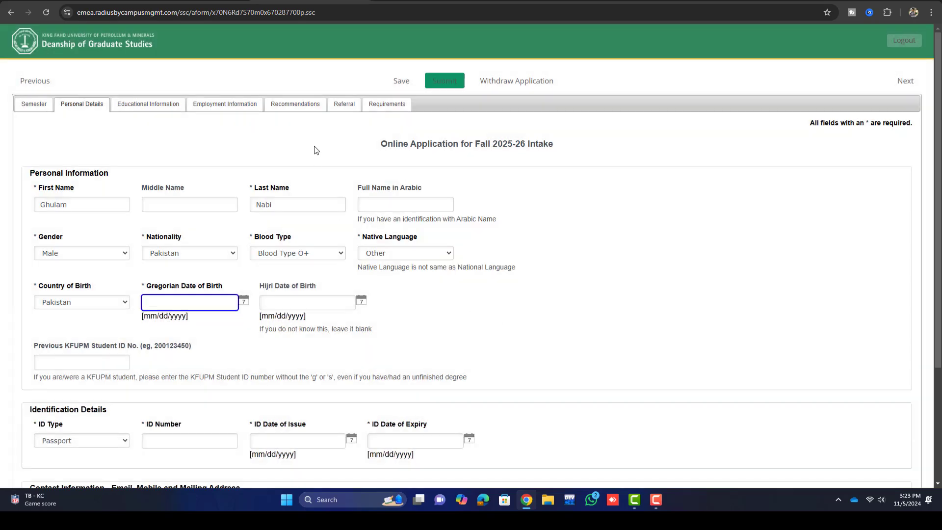
click(388, 104)
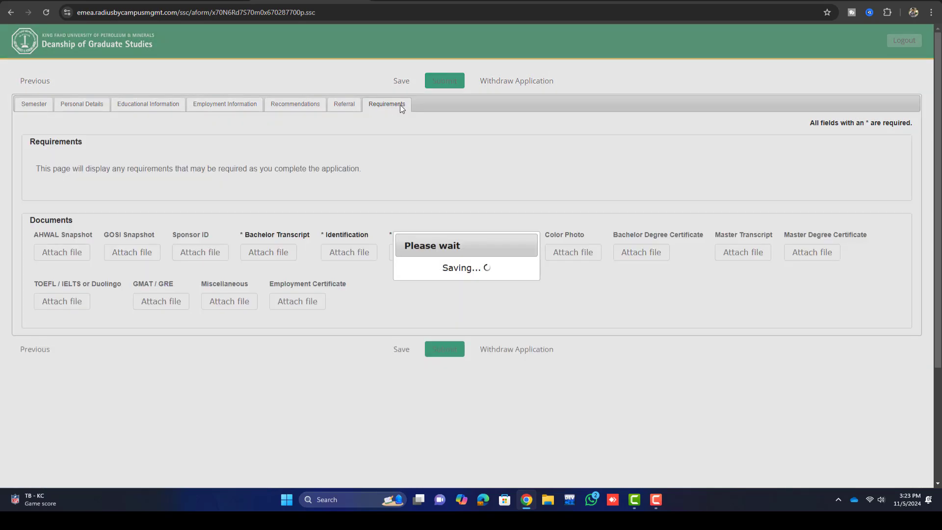
scroll(485, 427, down, 1)
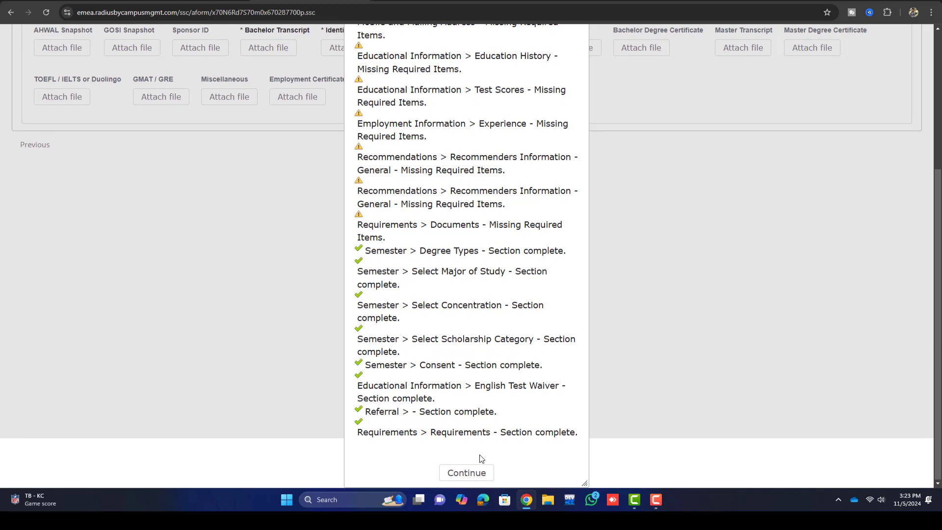
click(471, 469)
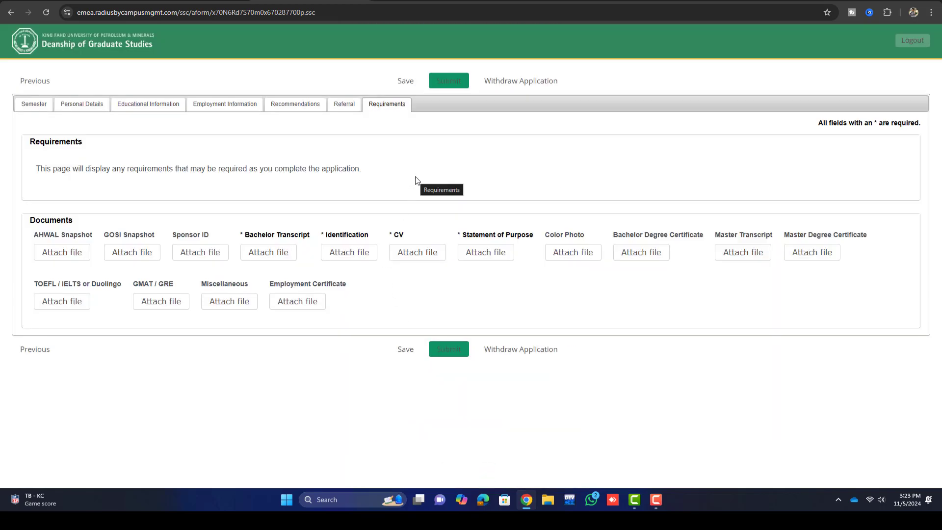